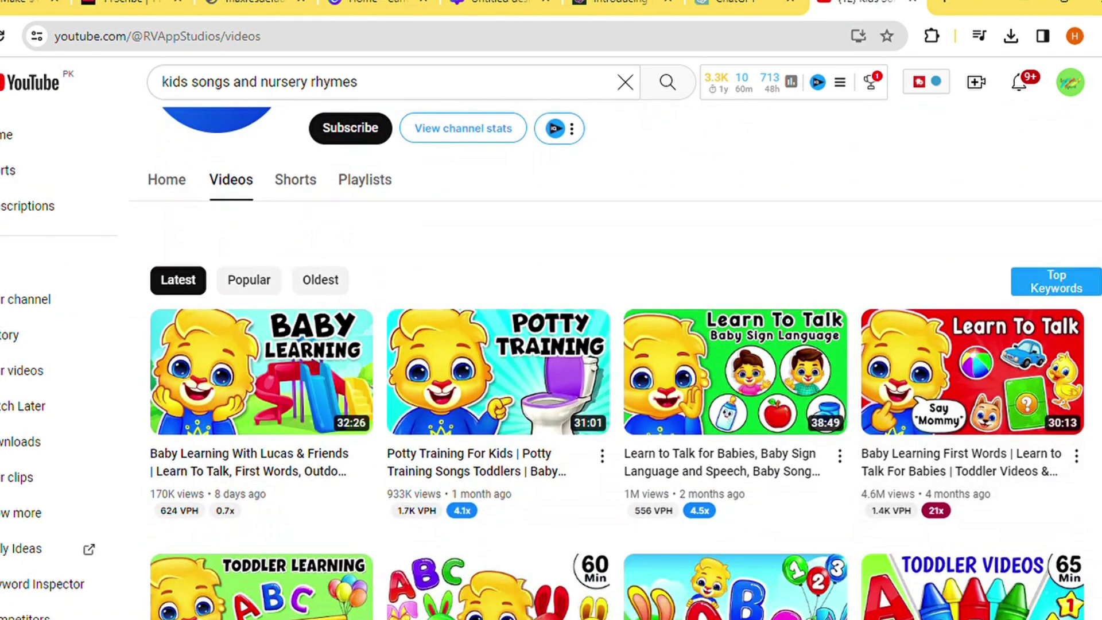
- Scroll through the RV AppStudios channel's ranks, earnings estimates and daily stats table on Social Blade
scroll(624, 356, "down", 2)
scroll(969, 488, "down", 2)
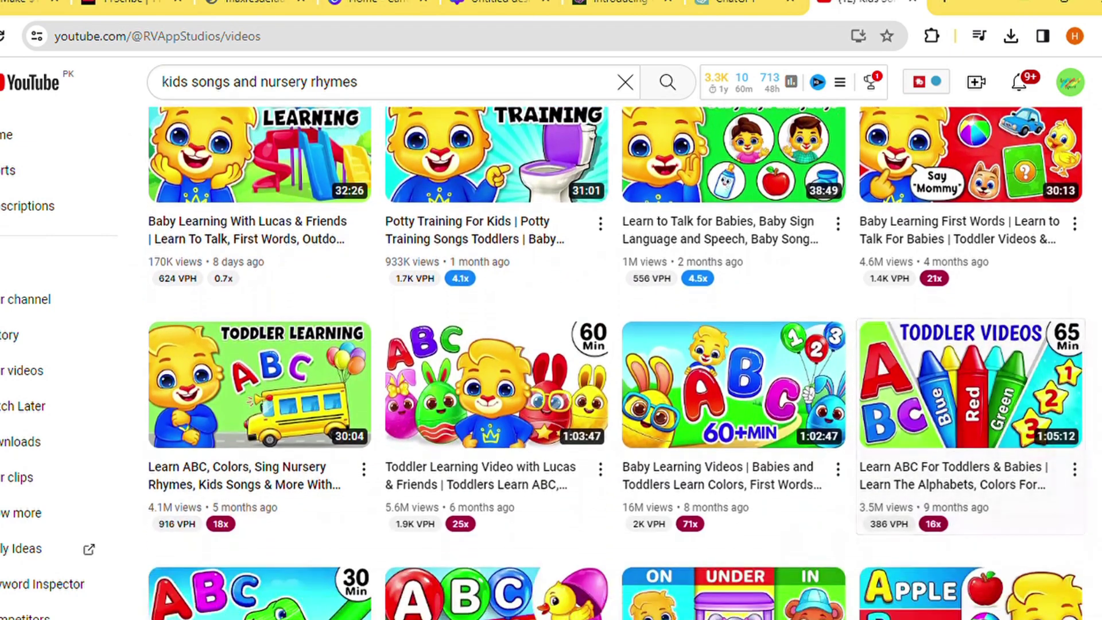
scroll(969, 396, "down", 5)
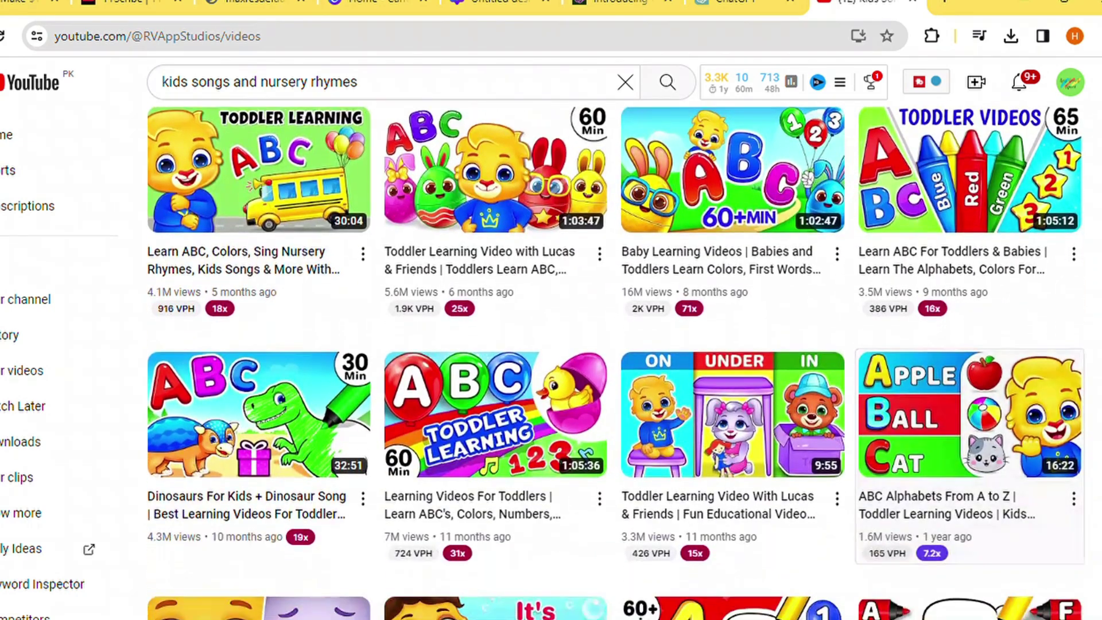
scroll(969, 488, "down", 6)
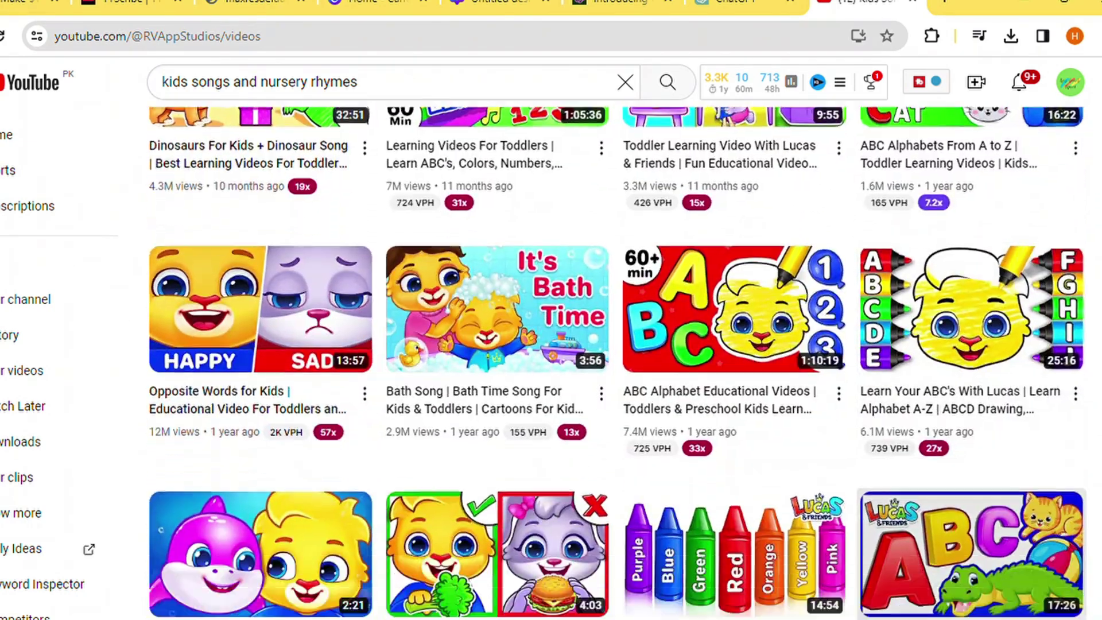
scroll(970, 488, "down", 10)
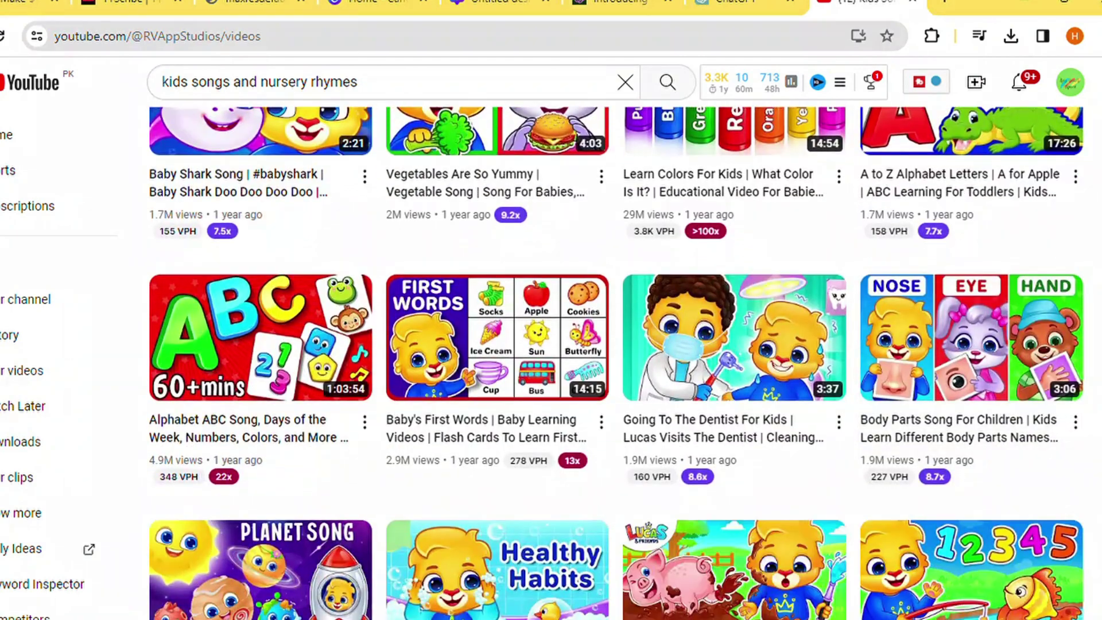
scroll(969, 488, "down", 8)
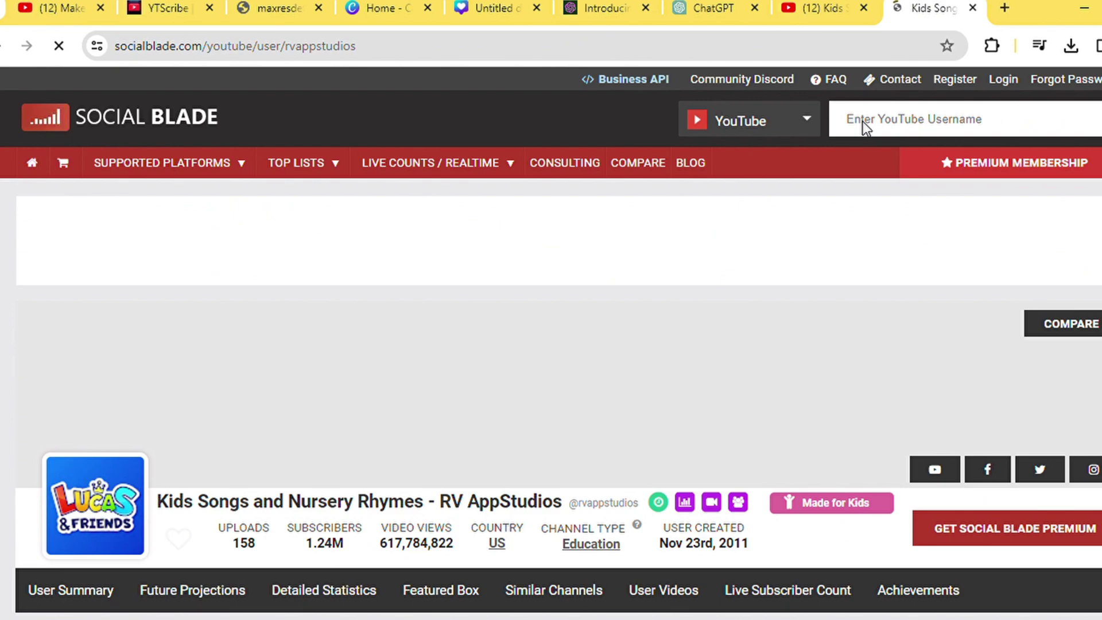
scroll(551, 344, "down", 4)
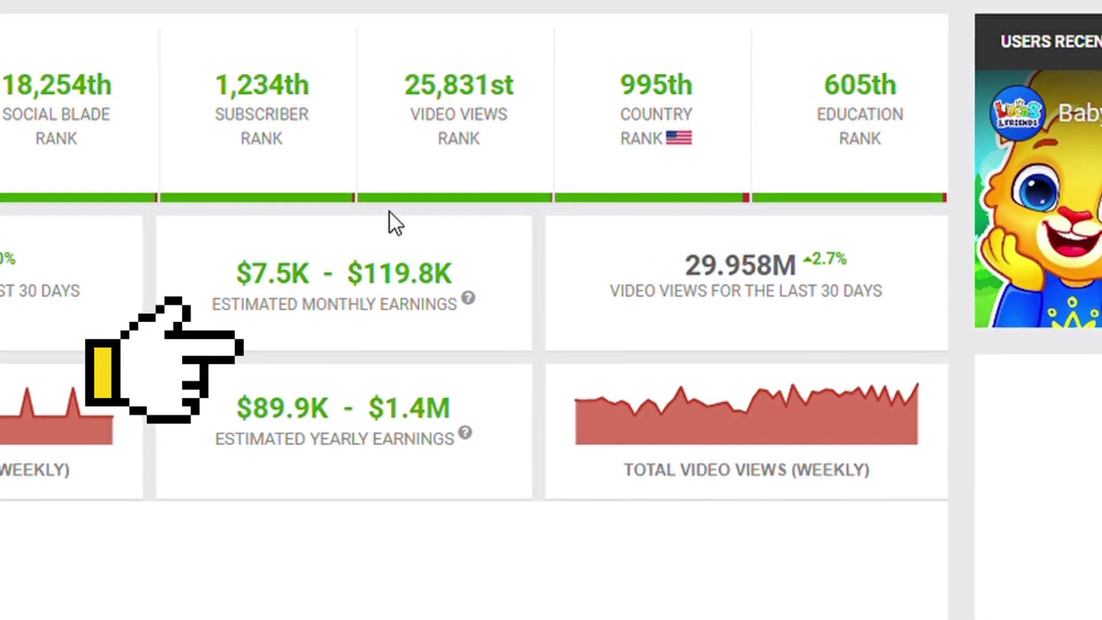
scroll(447, 251, "down", 3)
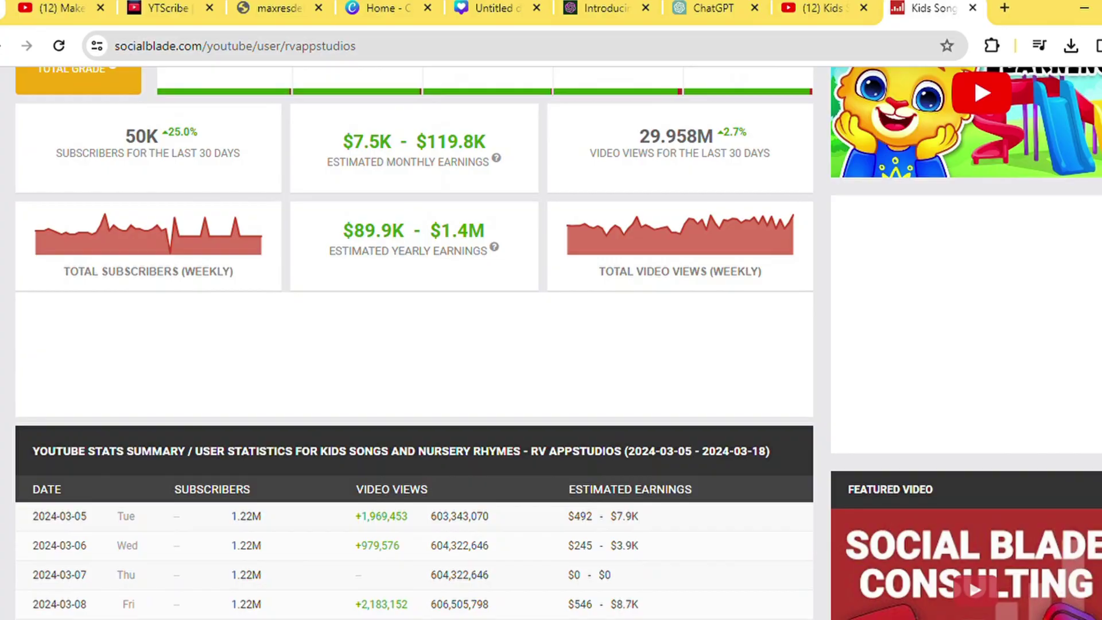
scroll(414, 345, "up", 3)
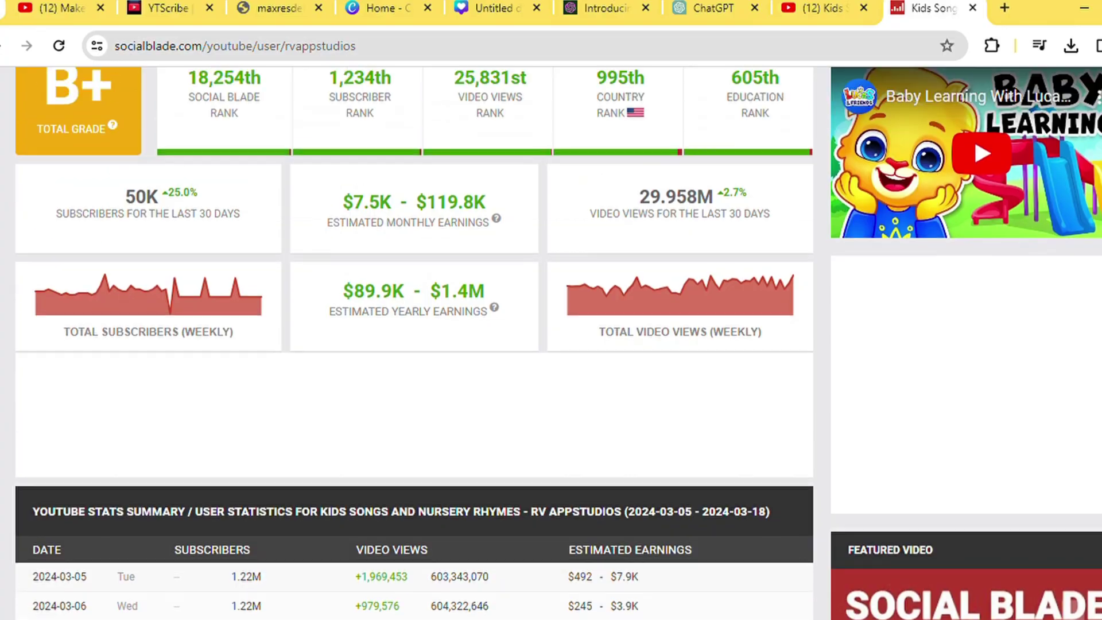
scroll(413, 344, "down", 10)
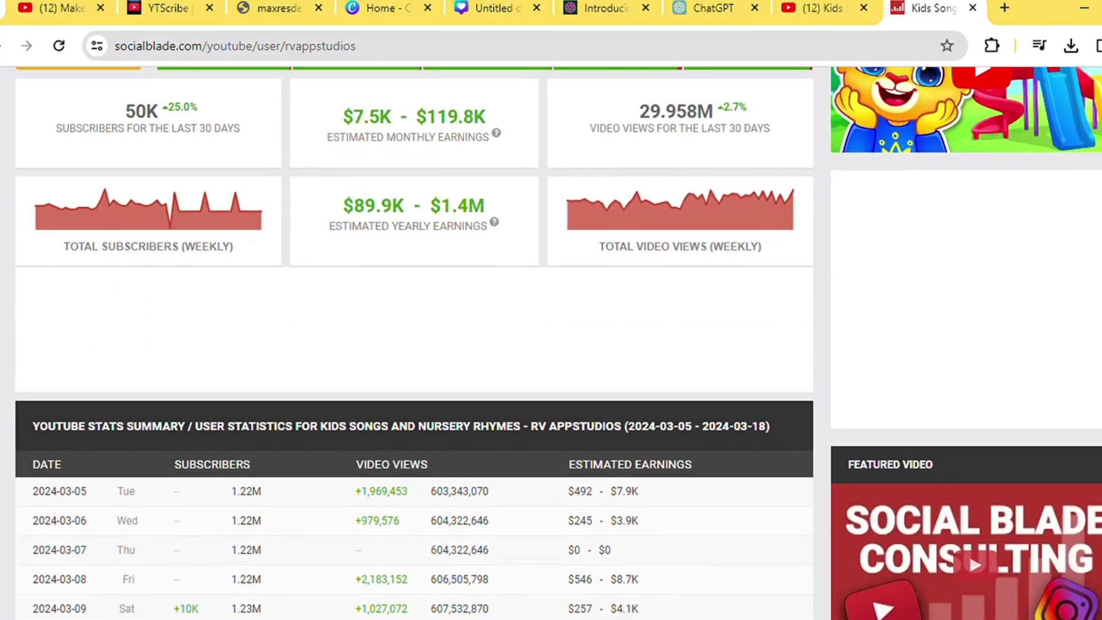
scroll(413, 344, "down", 3)
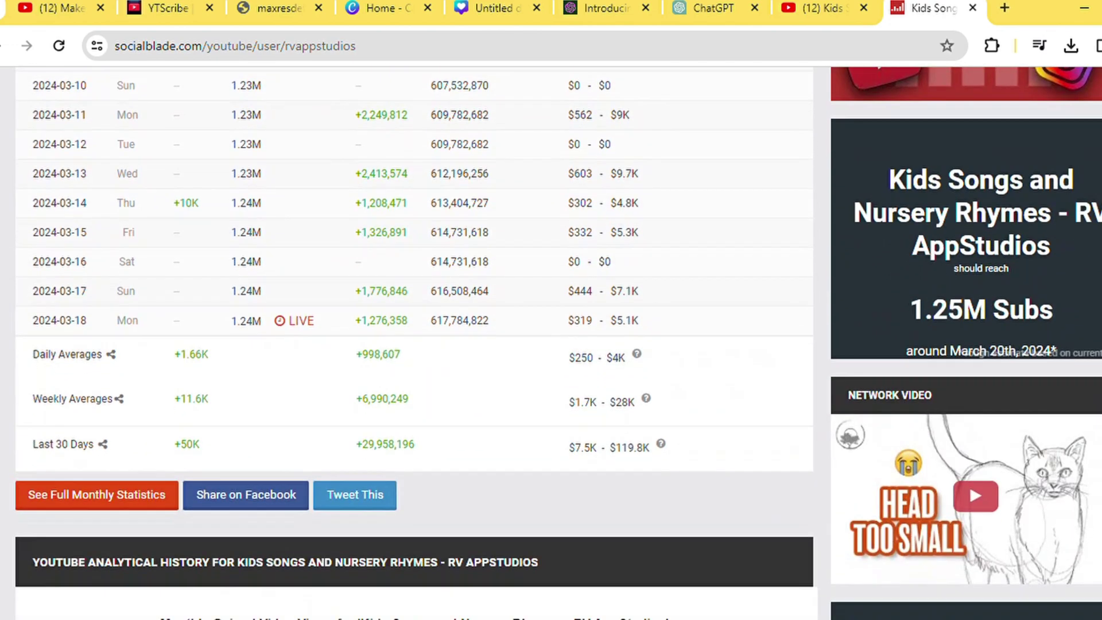
scroll(413, 344, "up", 4)
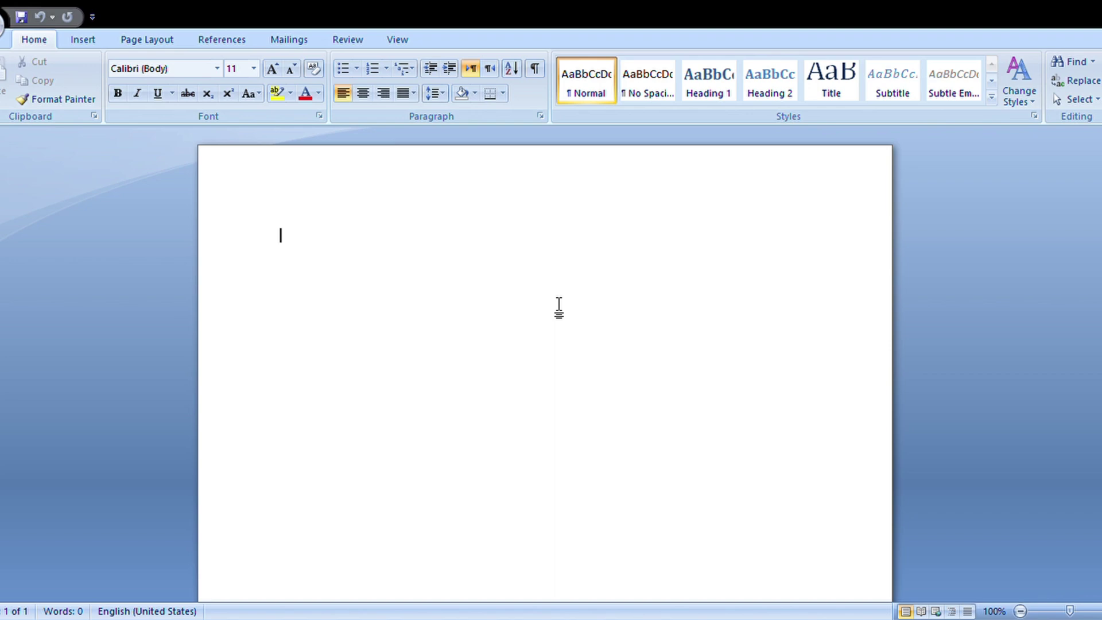
- Begin typing the bird video script request in ChatGPT's message box
type("r")
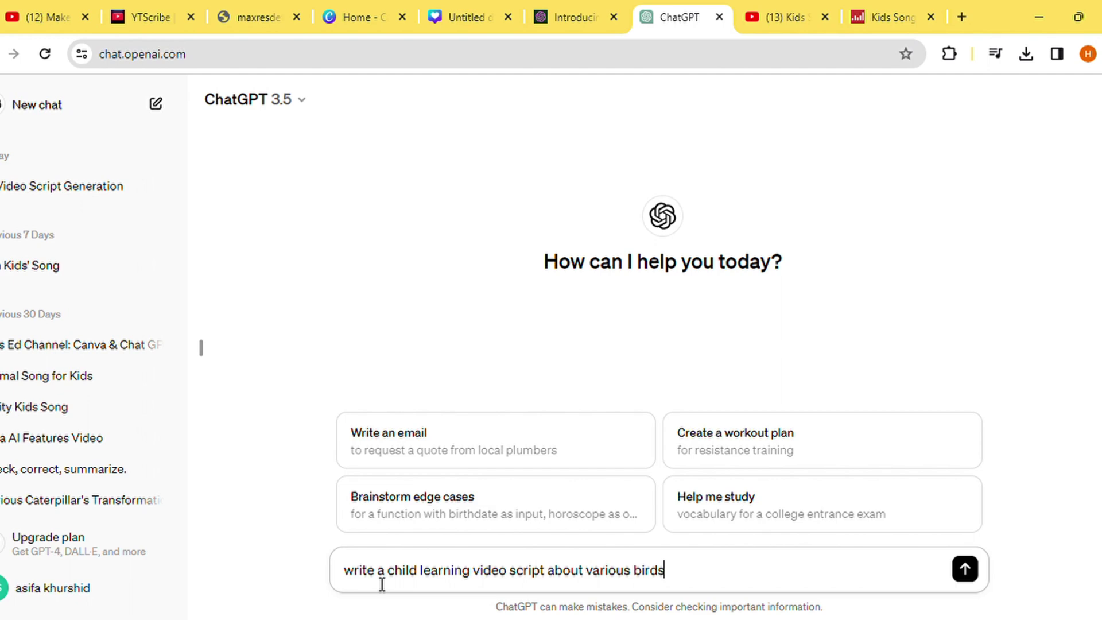
- Send the prompt 'write a child learning video script about various birds'
key("Return")
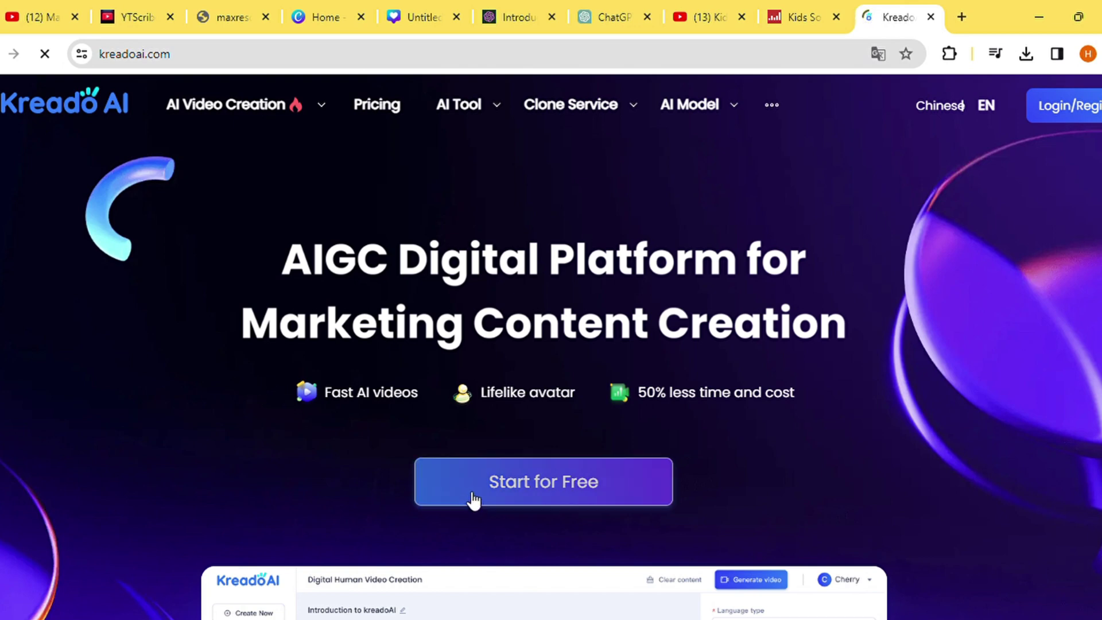
- Set up AI Text Dubbing with English (United States) and BrianMultilingualNeural, then copy the welcome lines
left_click(499, 497)
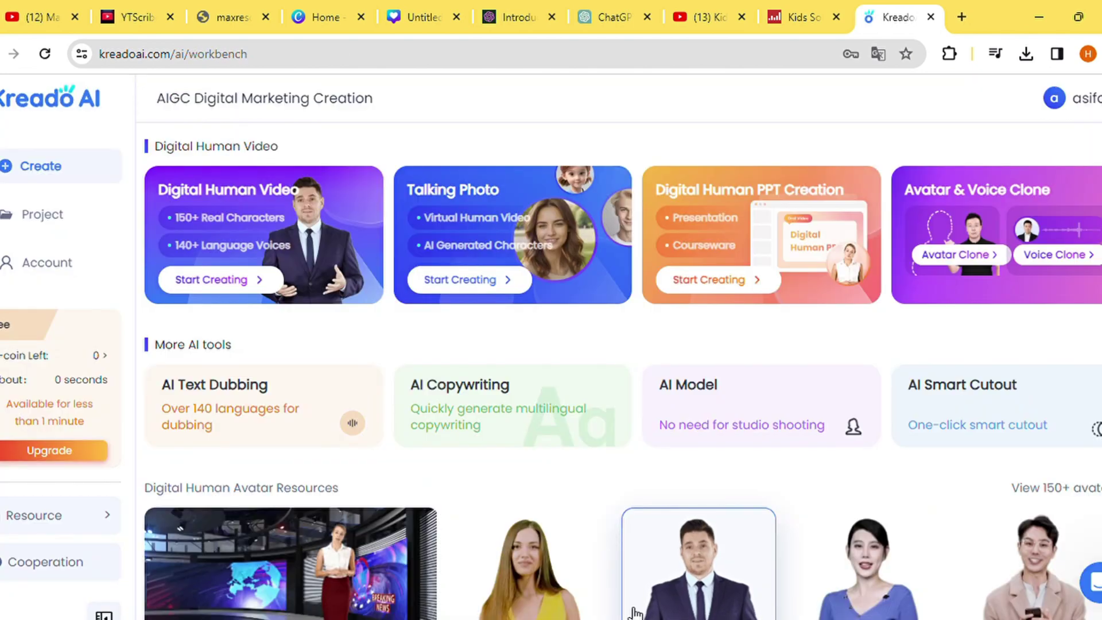
scroll(635, 613, "down", 1)
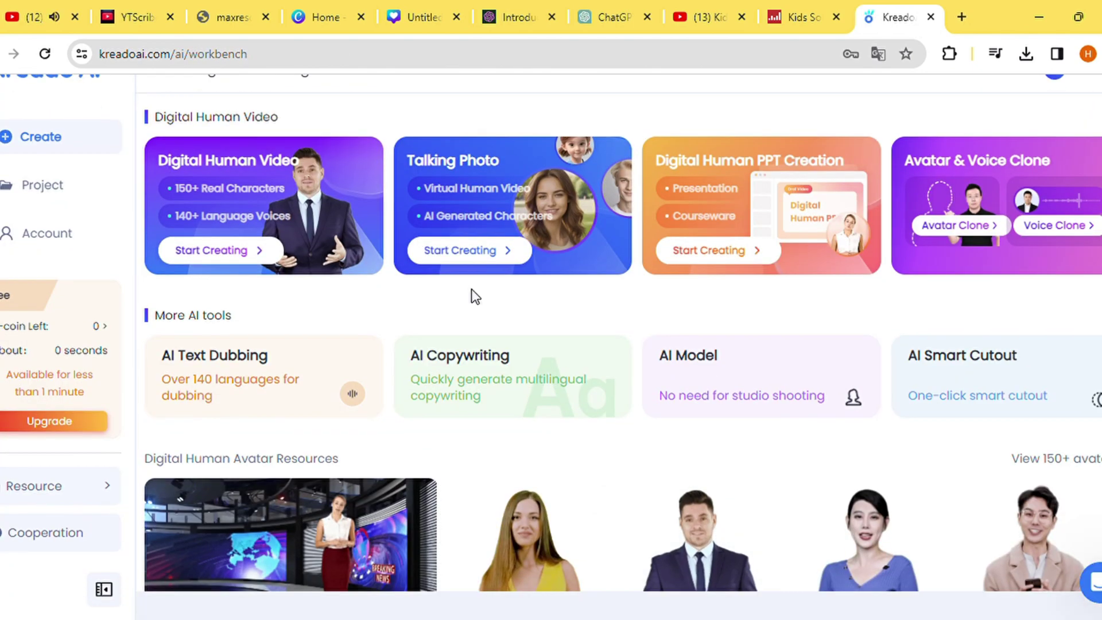
left_click(224, 403)
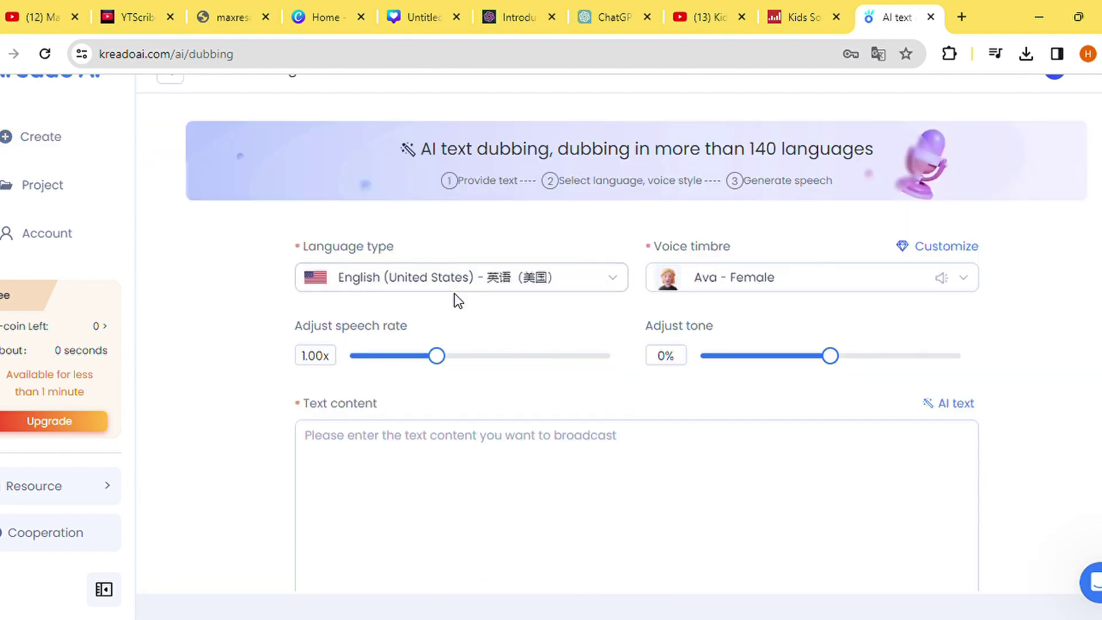
left_click(374, 284)
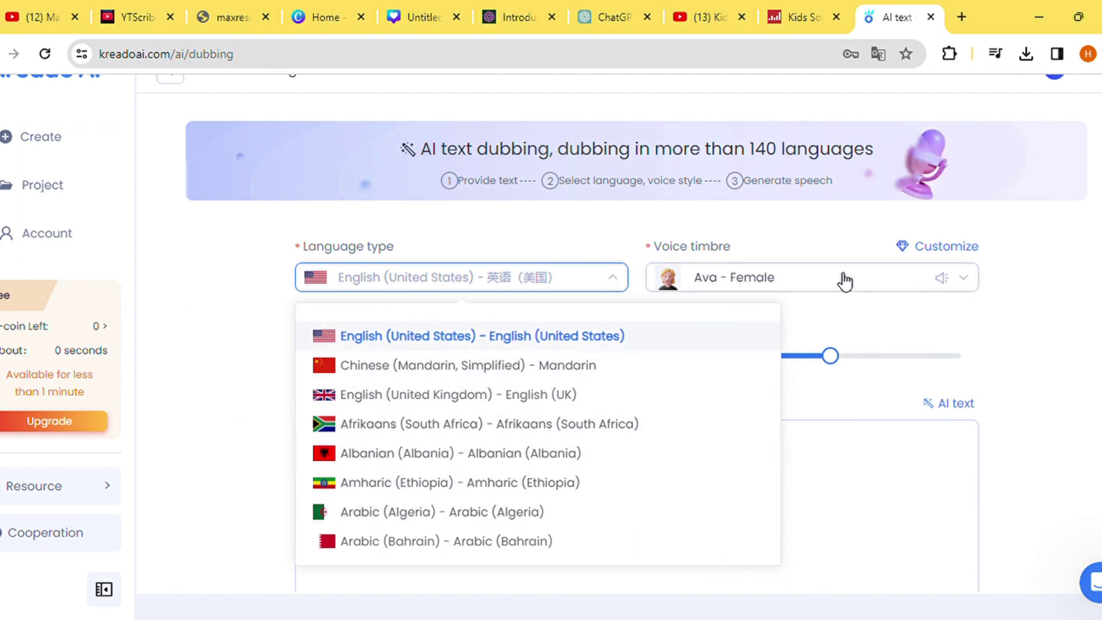
left_click(970, 282)
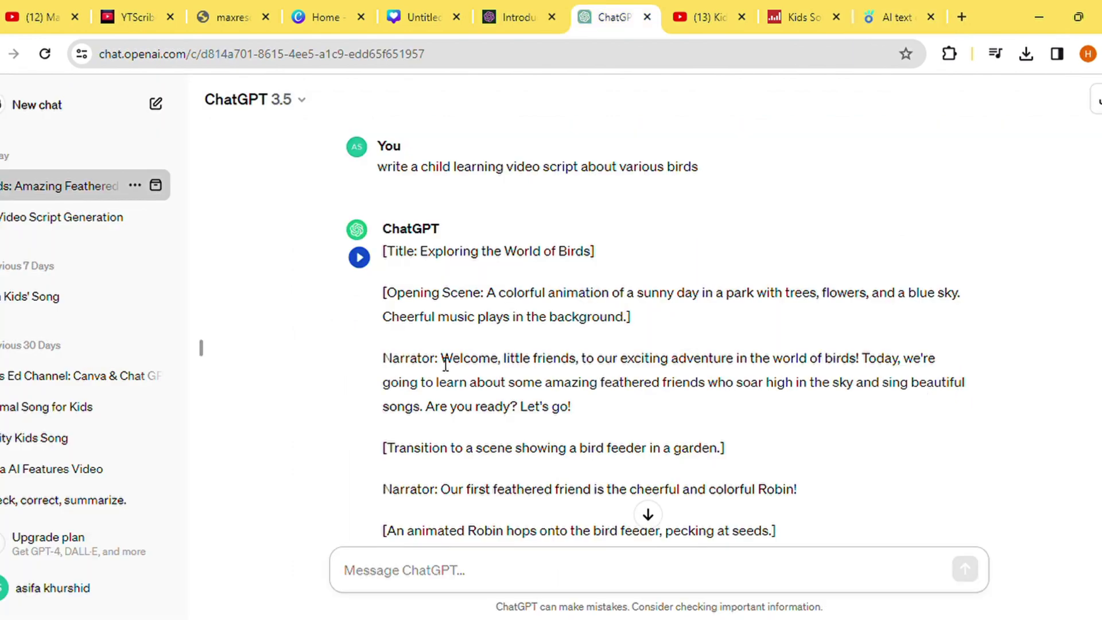
left_click_drag(445, 363, 583, 414)
key("ctrl+c")
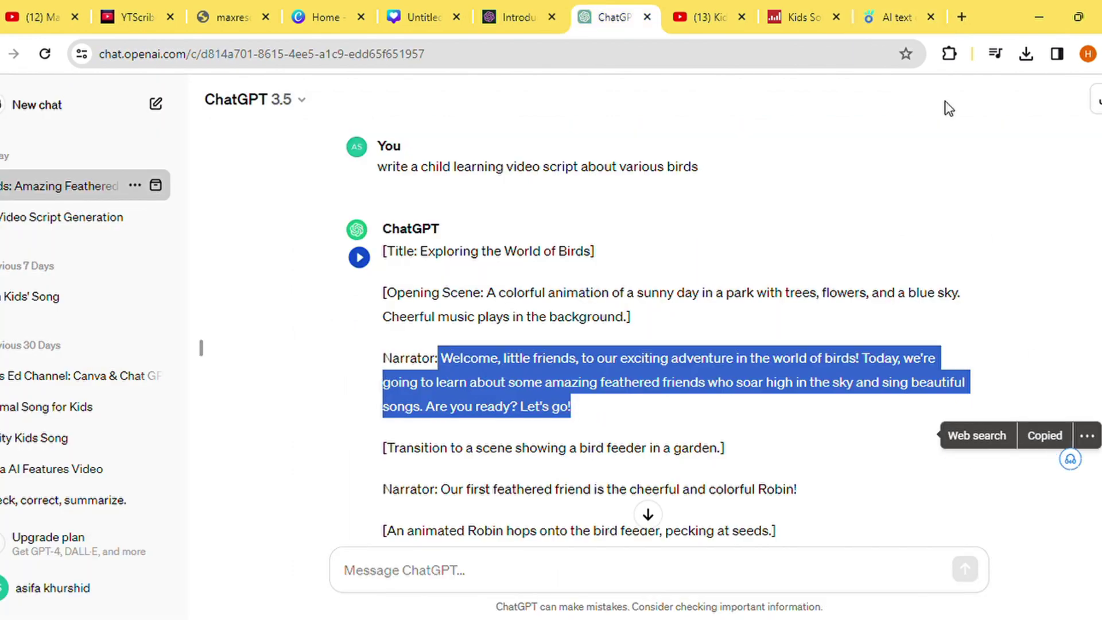
left_click(896, 17)
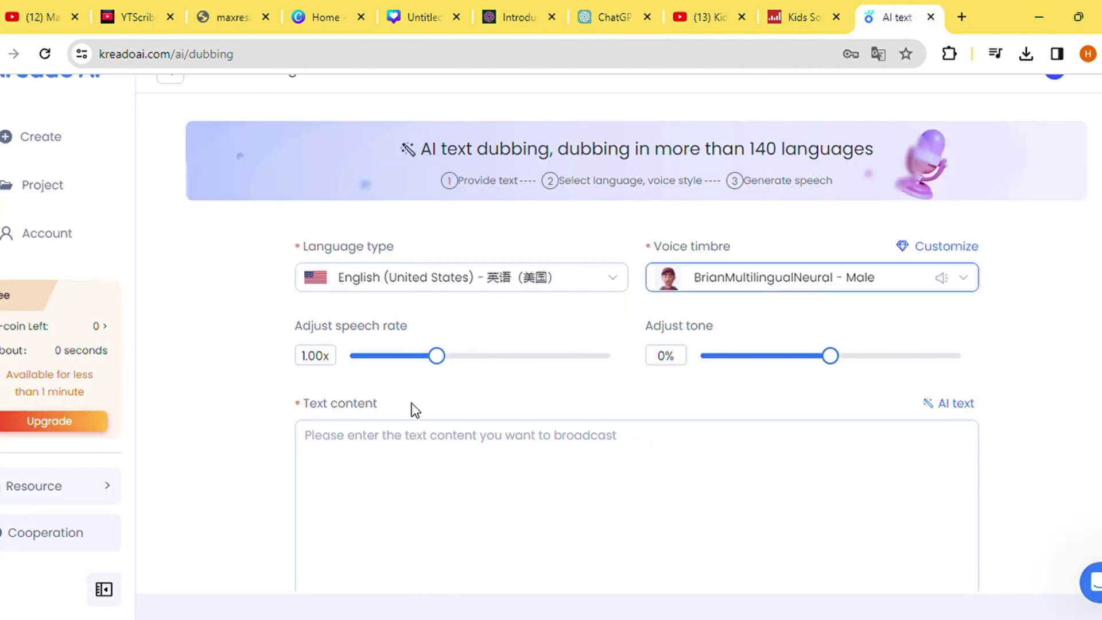
- Paste the 214-character bird welcome paragraph into Text content and generate an audition preview
left_click(318, 472)
key("ctrl+v")
scroll(318, 473, "down", 3)
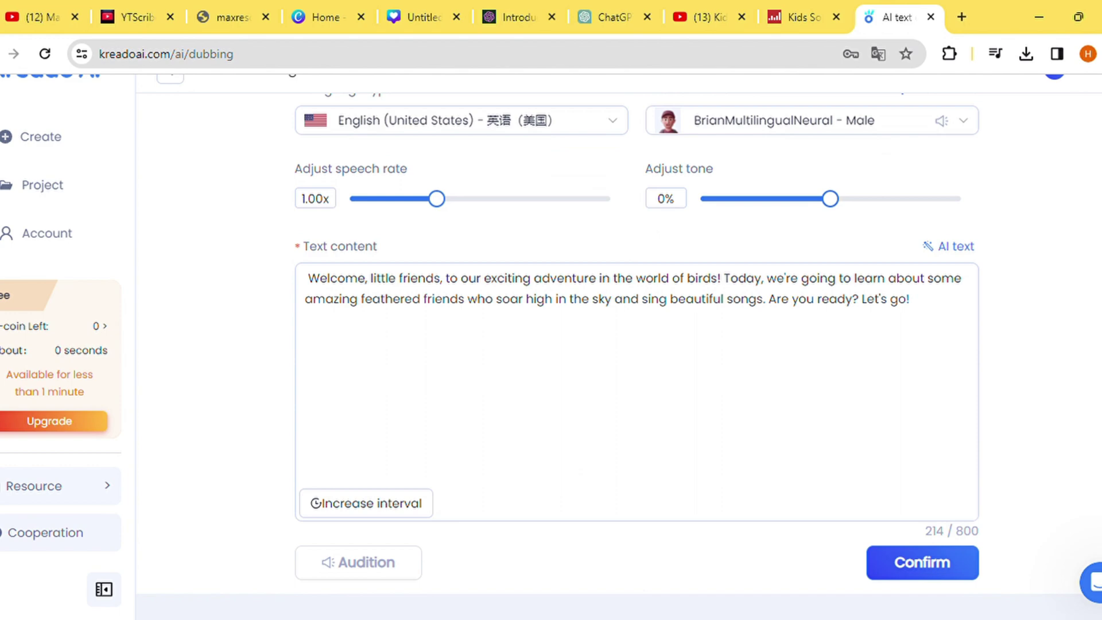
scroll(318, 473, "down", 1)
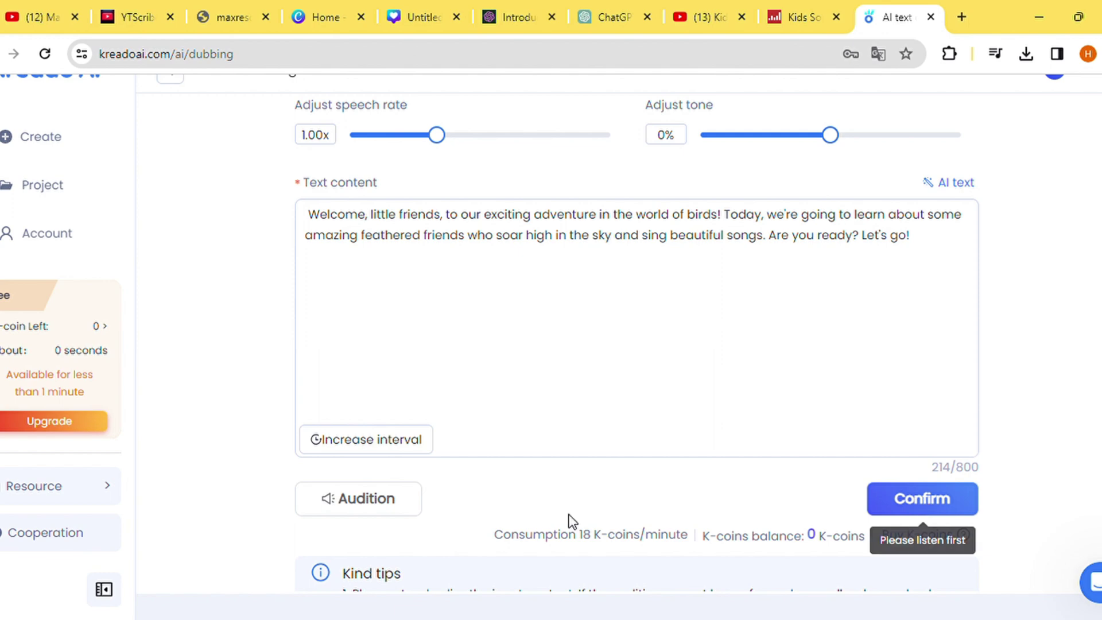
left_click(332, 502)
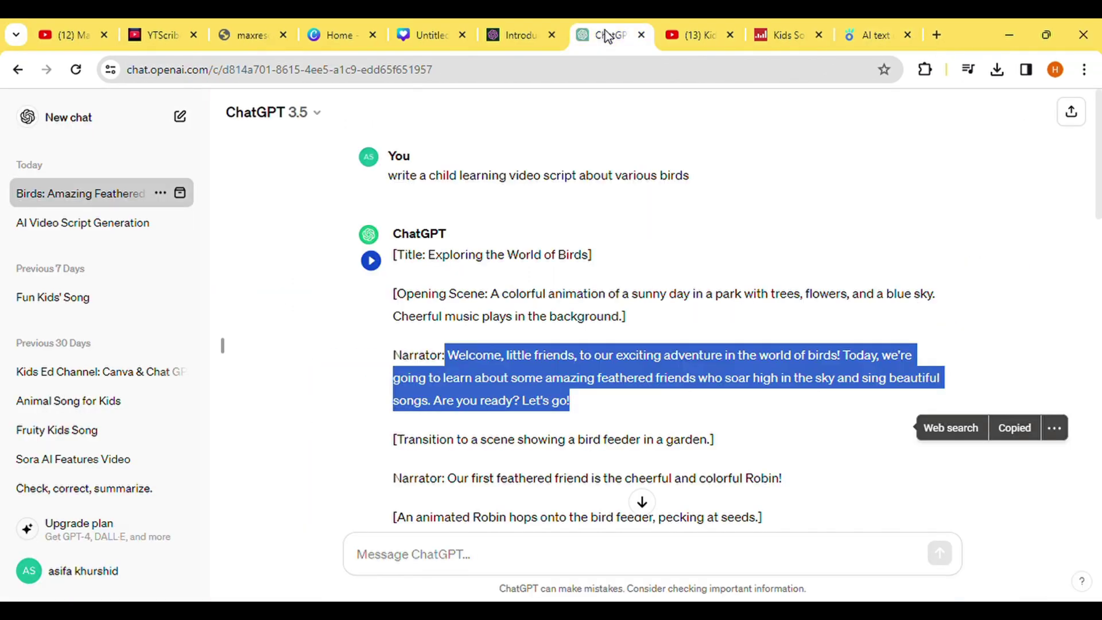
- Browse narrator voices, try the Steffan male voice, and check a finished audio's details
scroll(460, 317, "down", 3)
left_click_drag(449, 313, 782, 312)
key("ctrl+c")
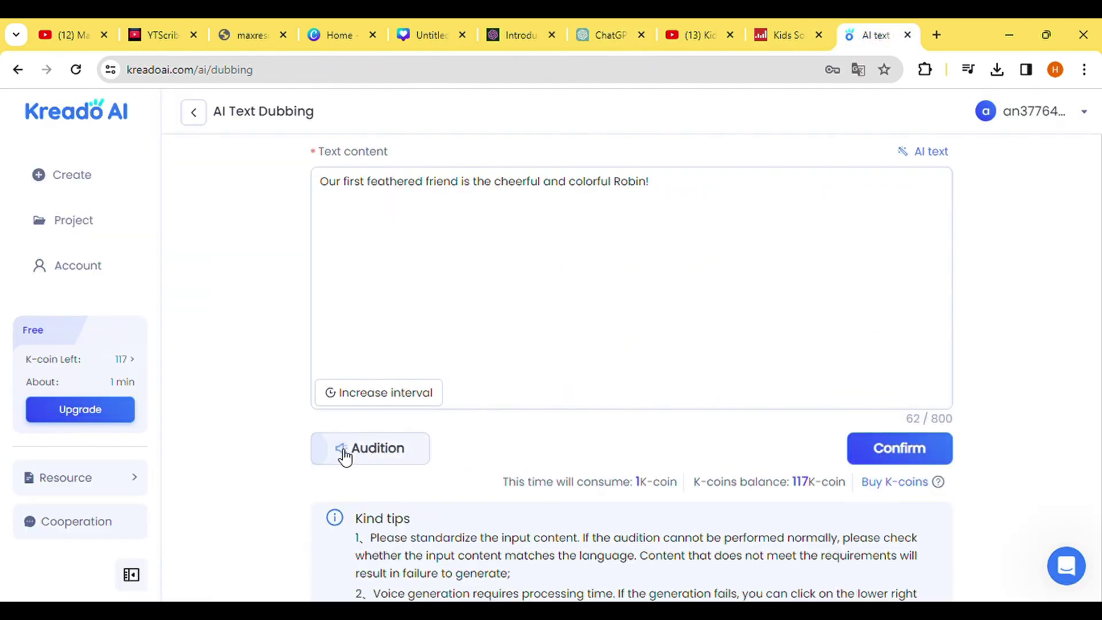
scroll(344, 456, "up", 5)
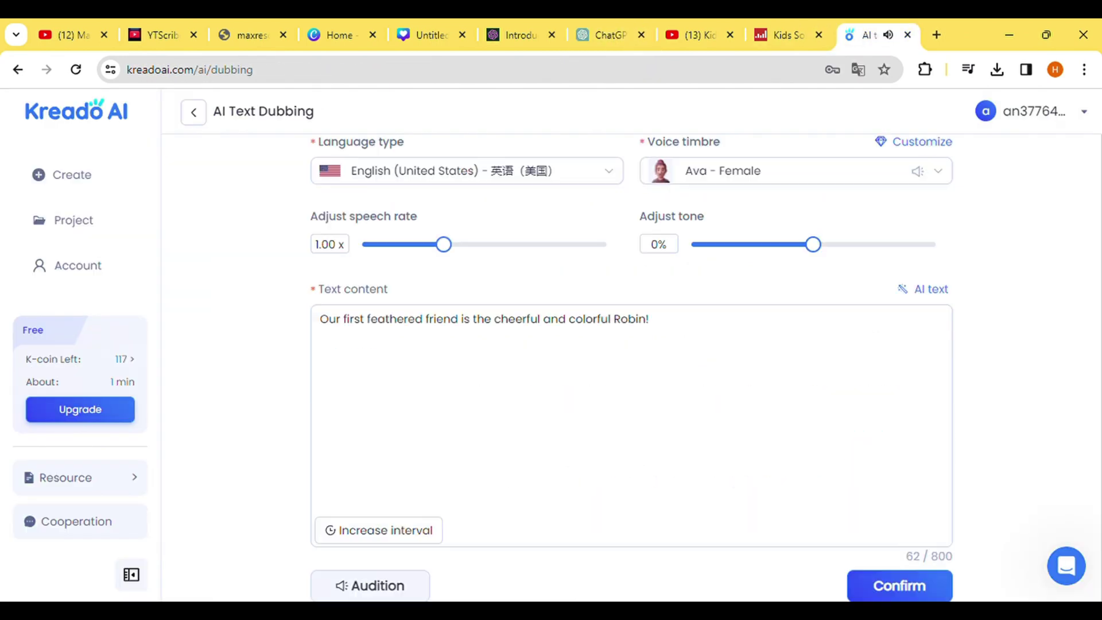
left_click(787, 307)
scroll(746, 459, "down", 5)
left_click(746, 551)
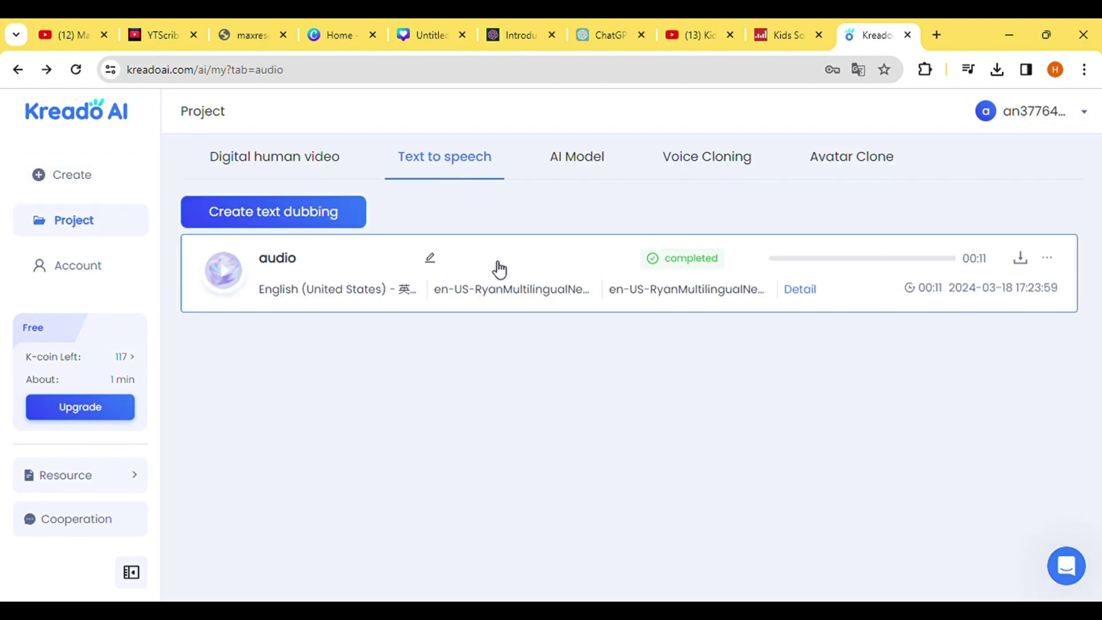
left_click(499, 268)
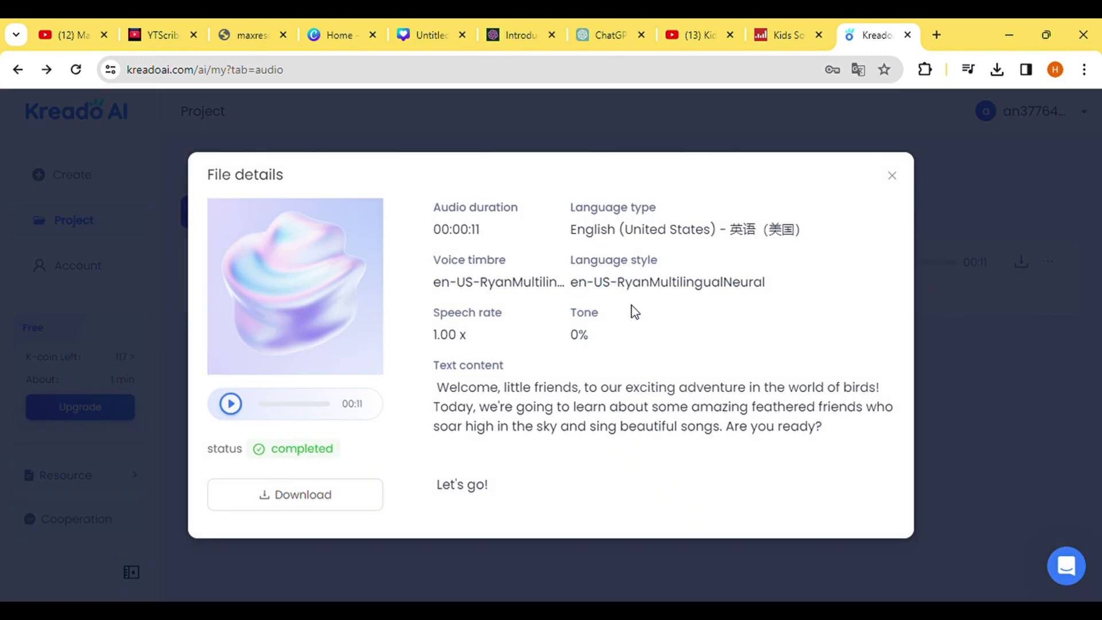
left_click(541, 140)
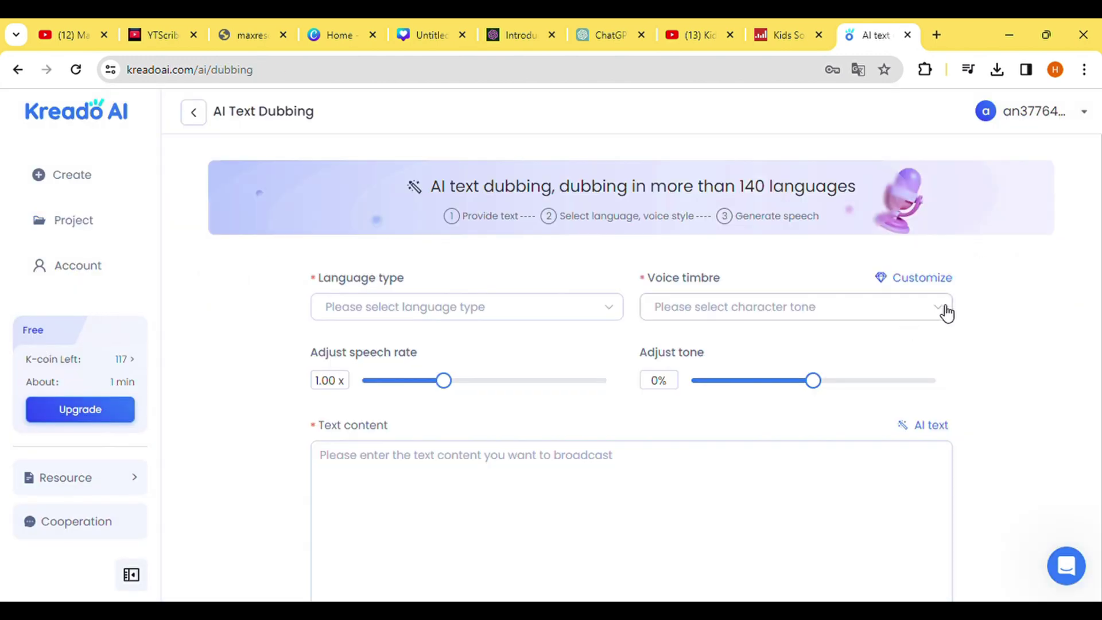
- Use the AndrewMultilingualNeural male voice and paste the Robin narration line into Text content
left_click(945, 313)
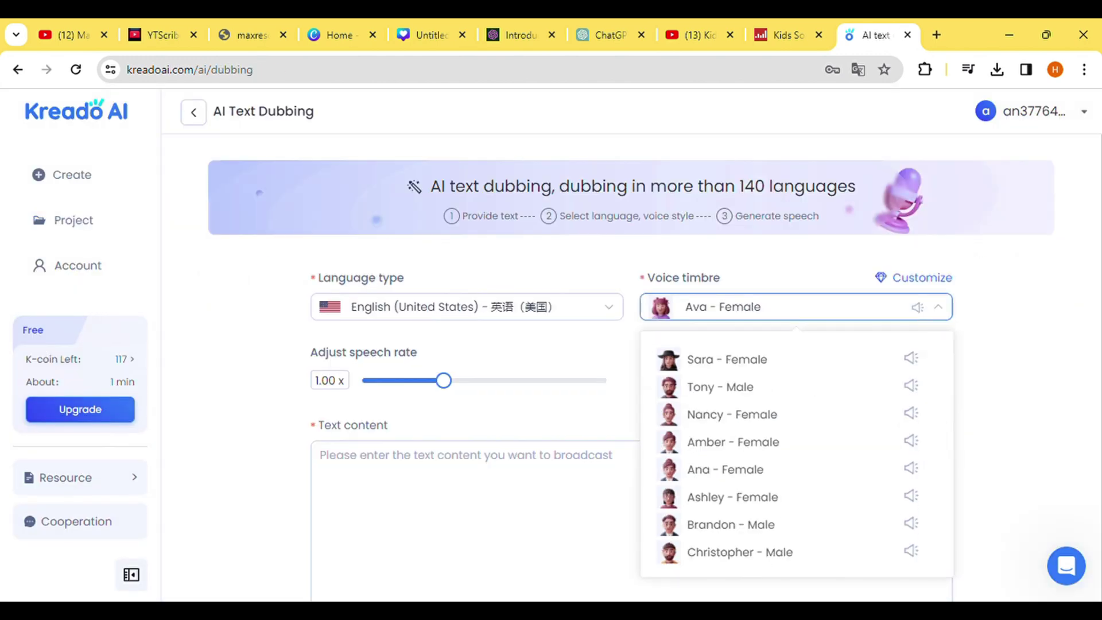
scroll(792, 470, "down", 5)
left_click(915, 438)
left_click(767, 441)
left_click(357, 462)
key("ctrl+v")
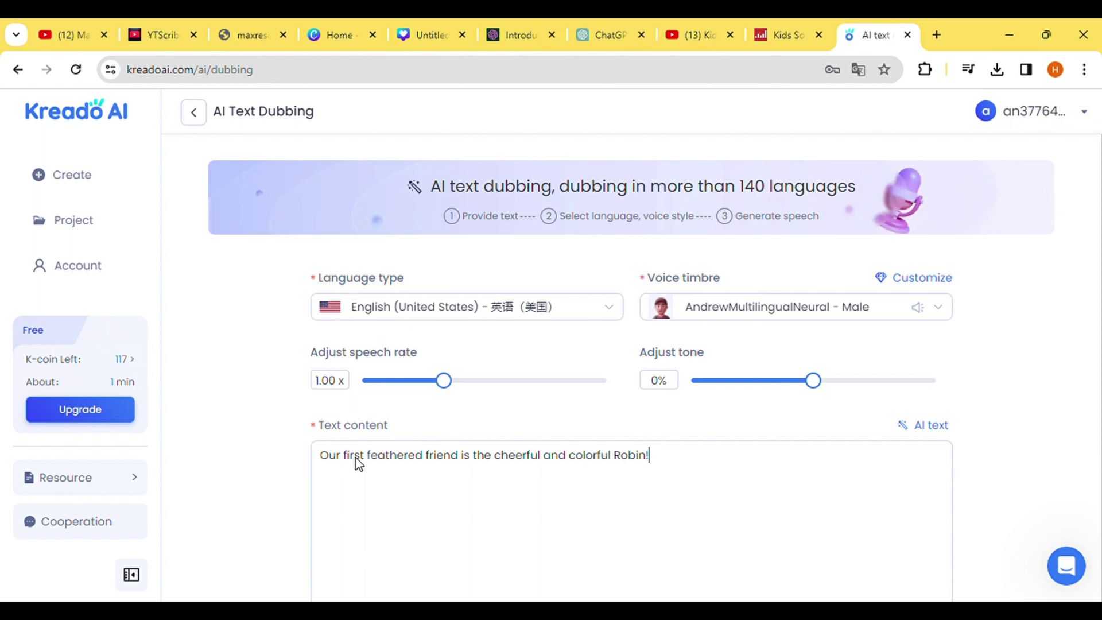
scroll(356, 462, "down", 4)
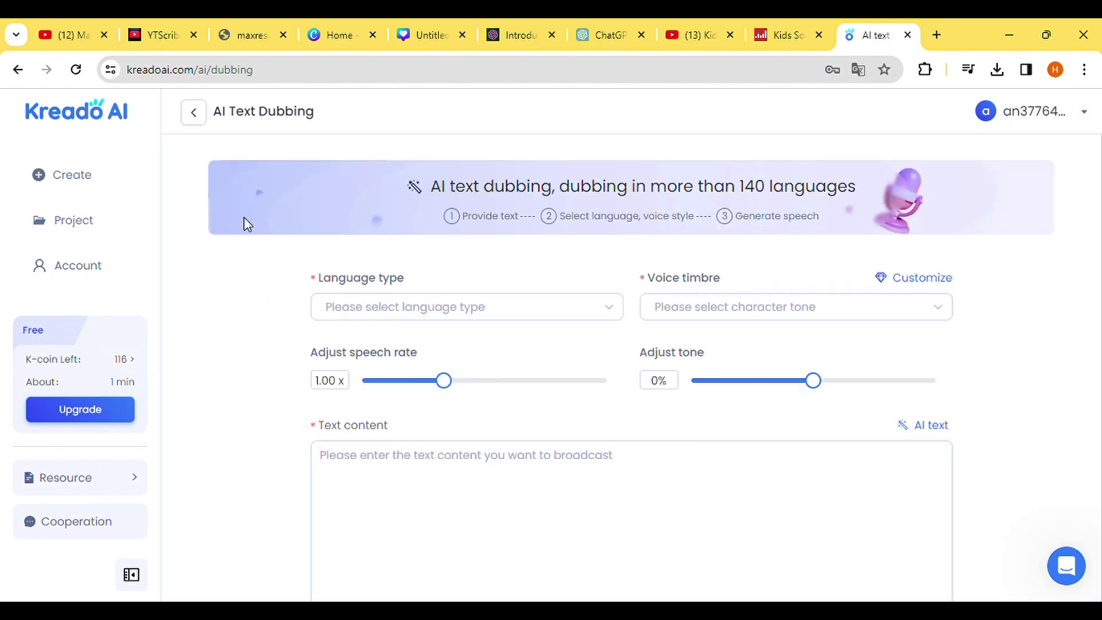
- Start a new text dubbing and paste the next narration paragraph copied from ChatGPT
left_click(611, 35)
left_click_drag(447, 390, 526, 435)
left_click(1018, 442)
left_click(875, 35)
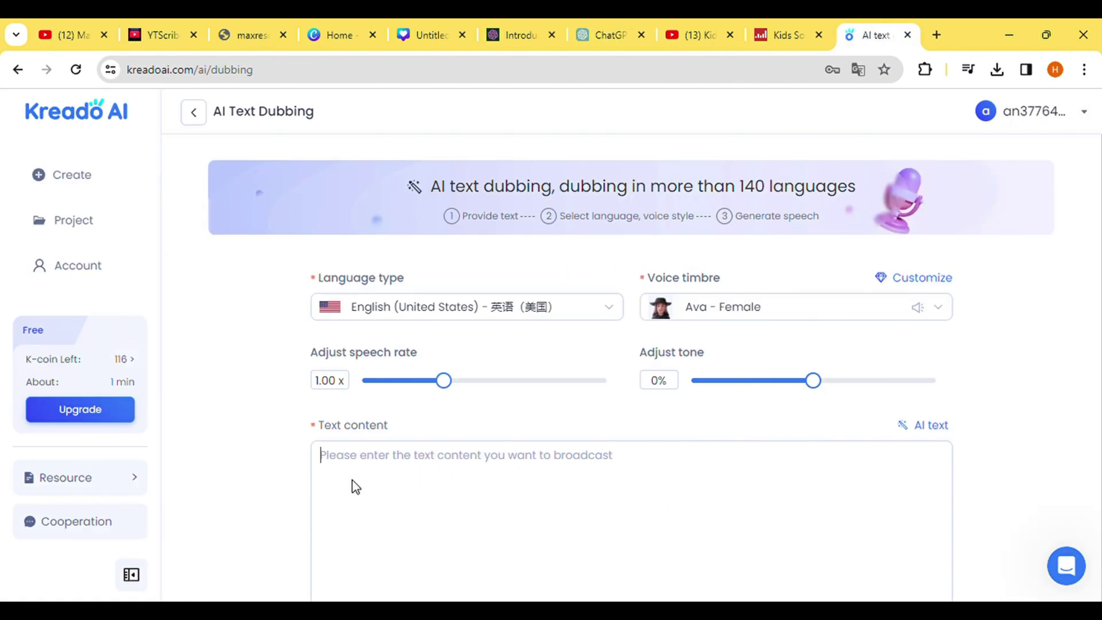
left_click(351, 484)
type("Robins have bright red breasts that help them stand out. They love to hop around gardens, searching for juicy worms and tasty bugs to eat. Oh, look at its beak! It's perfect for picking up little snacks!")
- Download the latest 11-second audio clip from the Text to speech projects
left_click(941, 307)
scroll(796, 453, "down", 5)
scroll(912, 453, "down", 2)
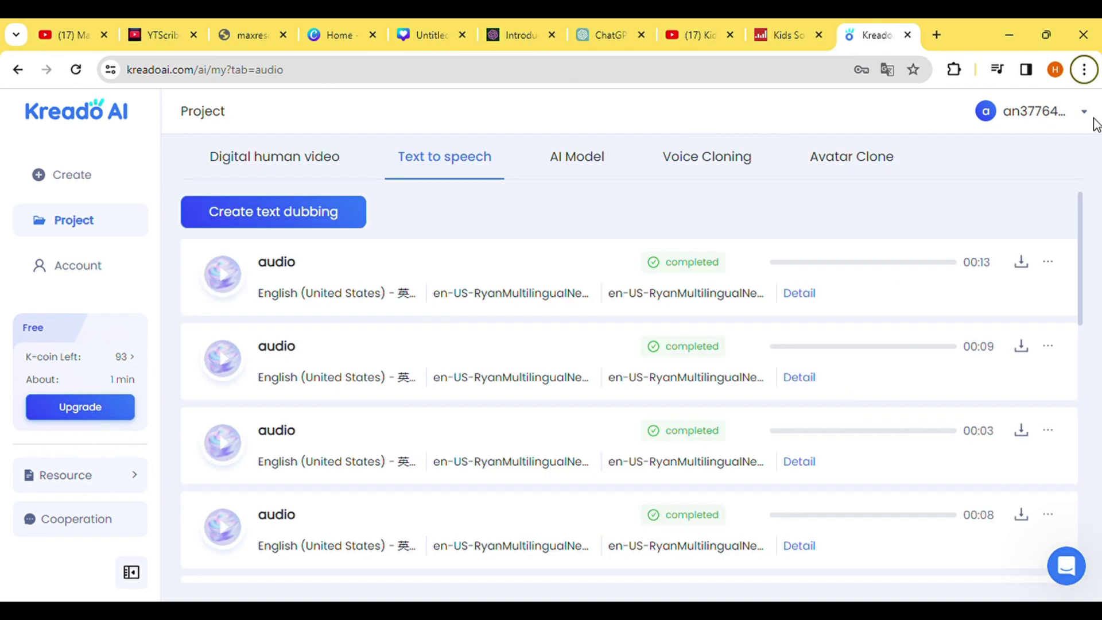
left_click_drag(1080, 221, 1084, 484)
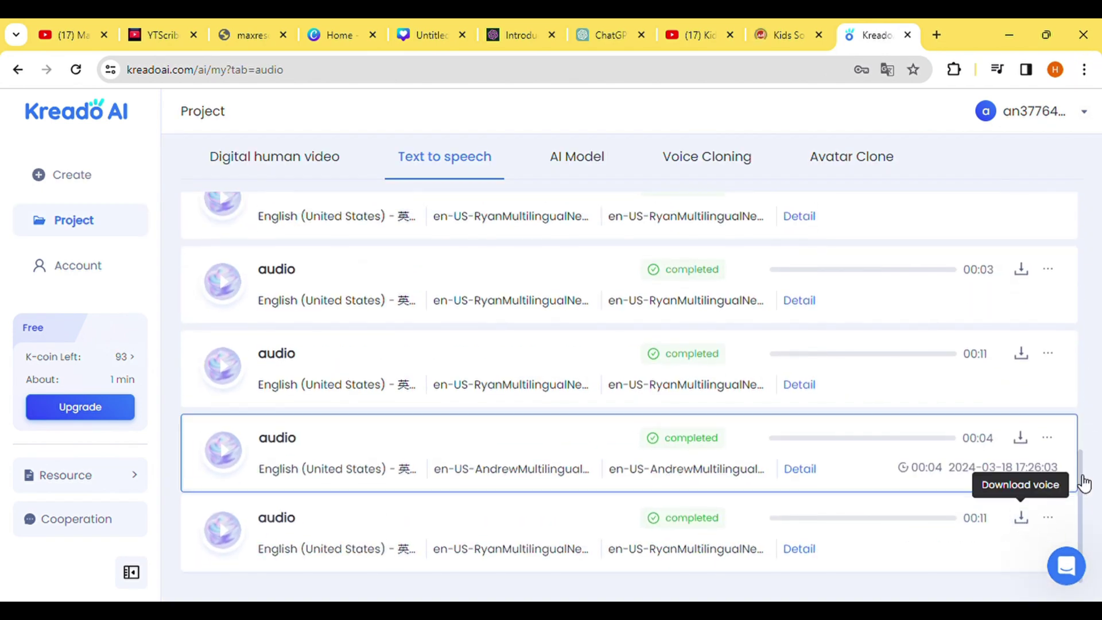
left_click(1020, 518)
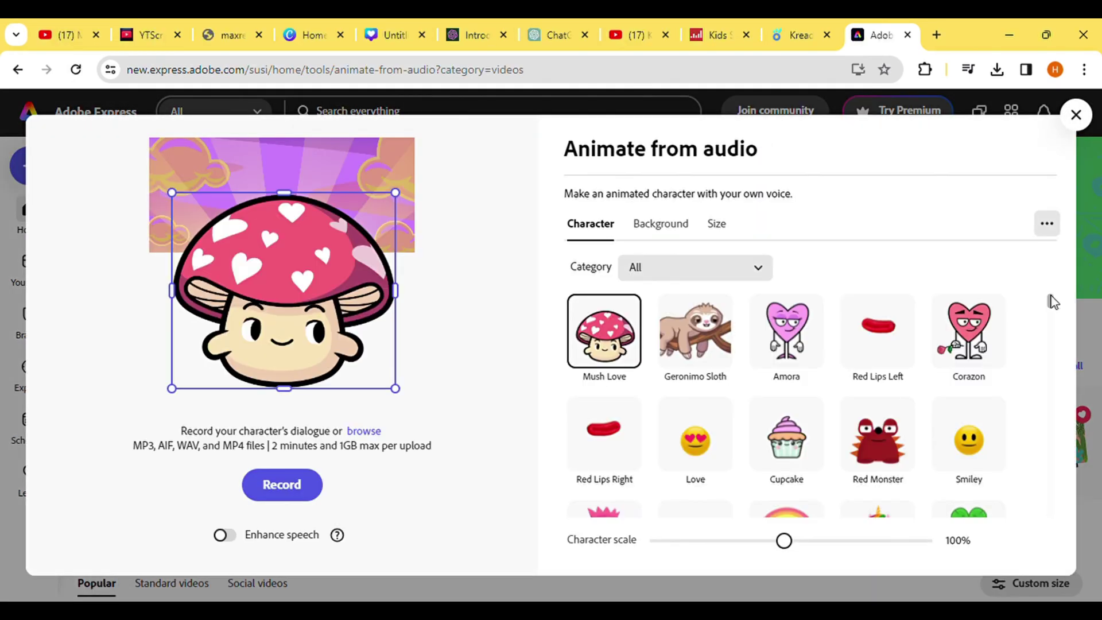
- Choose the Pencil character in Animate from audio
left_click_drag(1053, 300, 1052, 438)
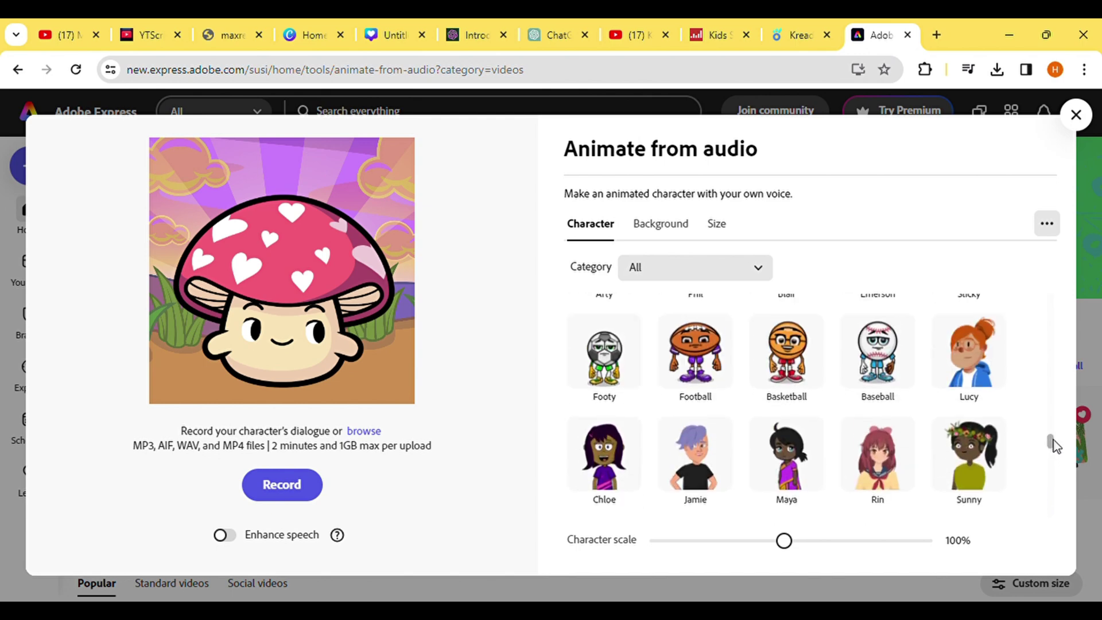
left_click_drag(1053, 439, 1052, 423)
scroll(903, 389, "up", 2)
left_click(795, 419)
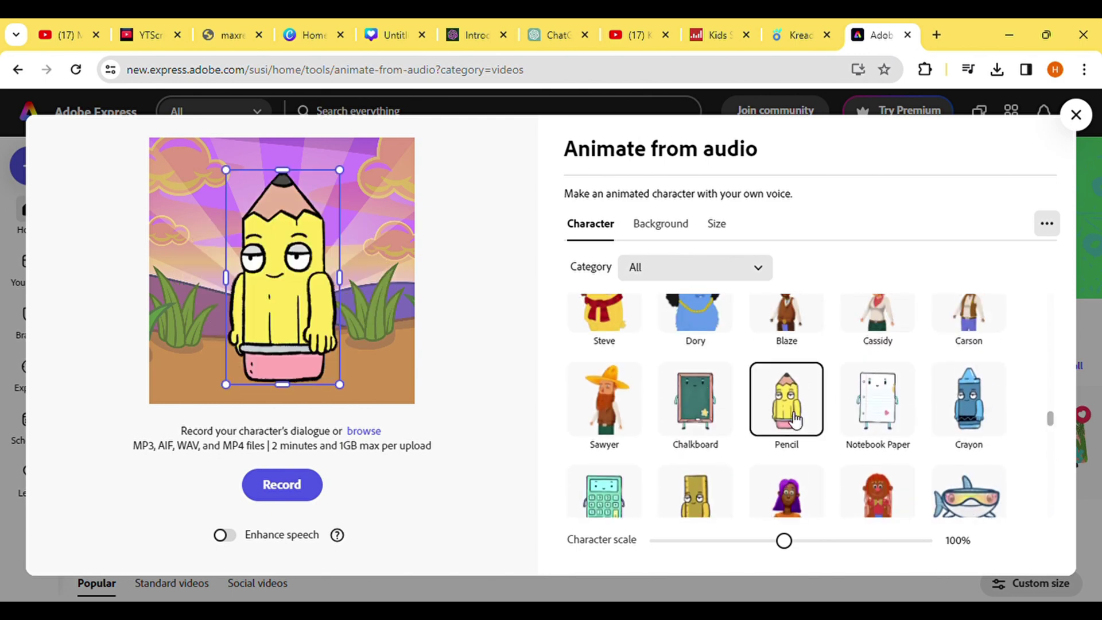
- Give the animation a custom bright green solid background
left_click(660, 224)
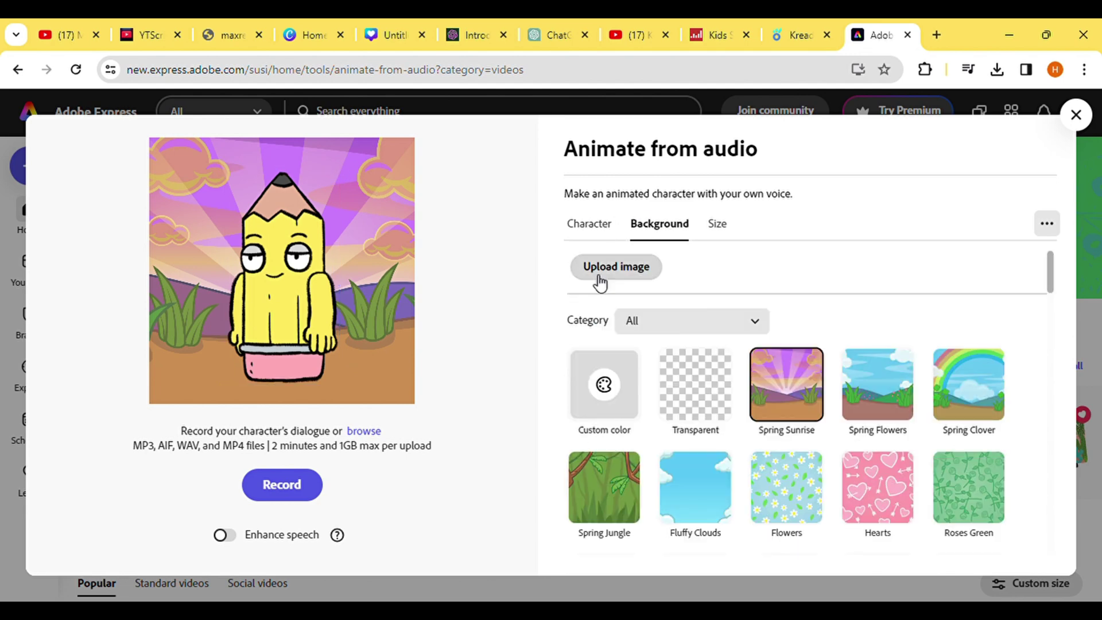
left_click(602, 395)
left_click(751, 306)
left_click(695, 347)
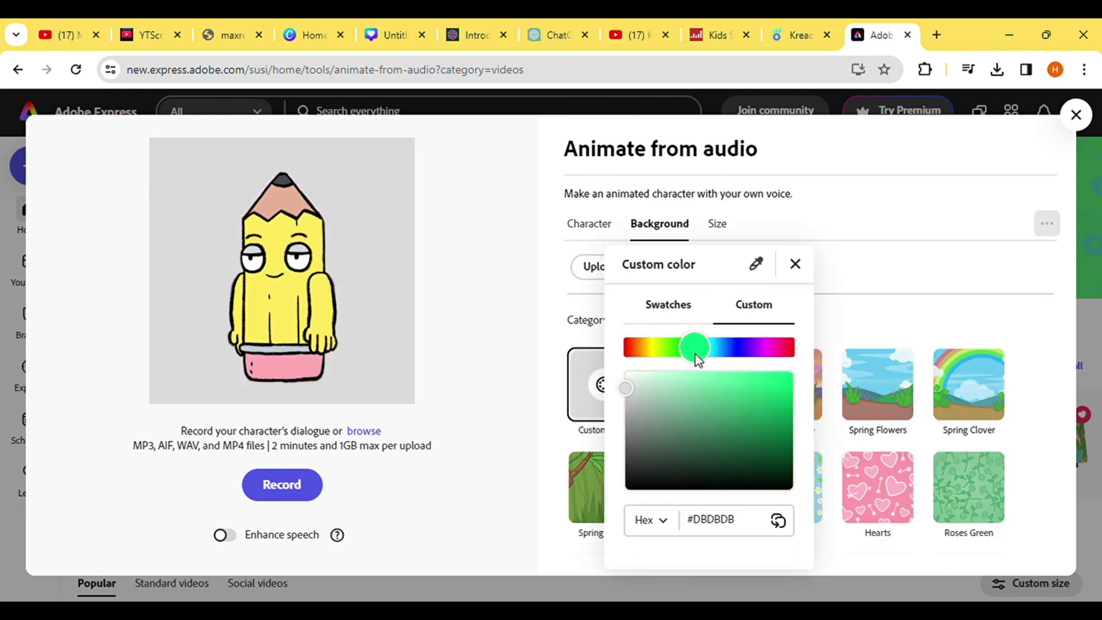
left_click_drag(626, 386, 766, 374)
left_click(795, 263)
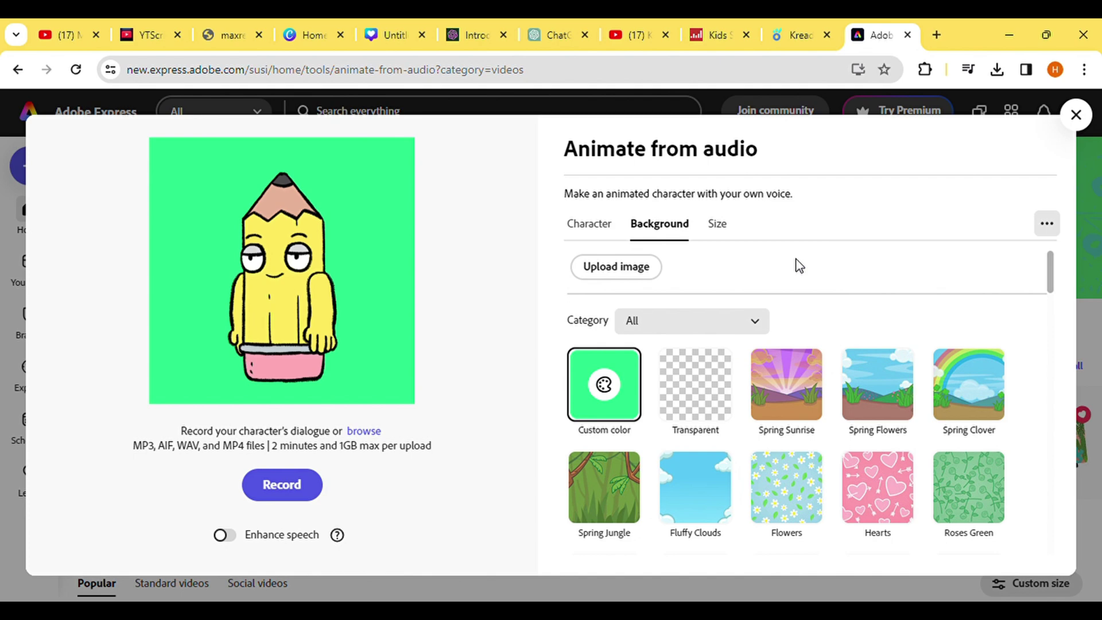
- Size the video for YouTube
left_click(711, 224)
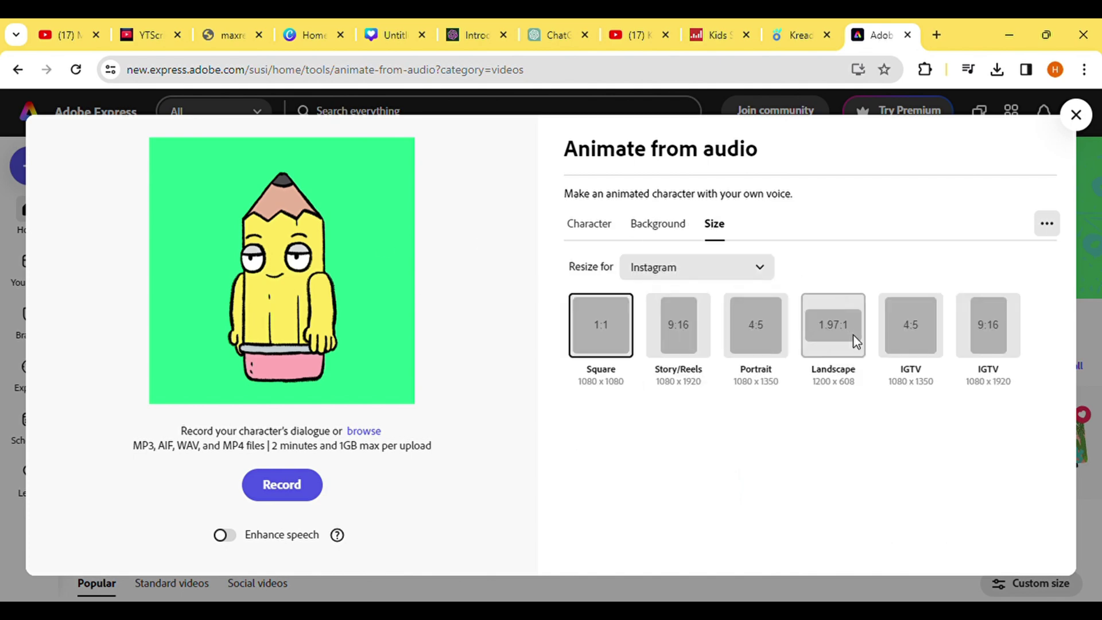
left_click(756, 267)
left_click(708, 374)
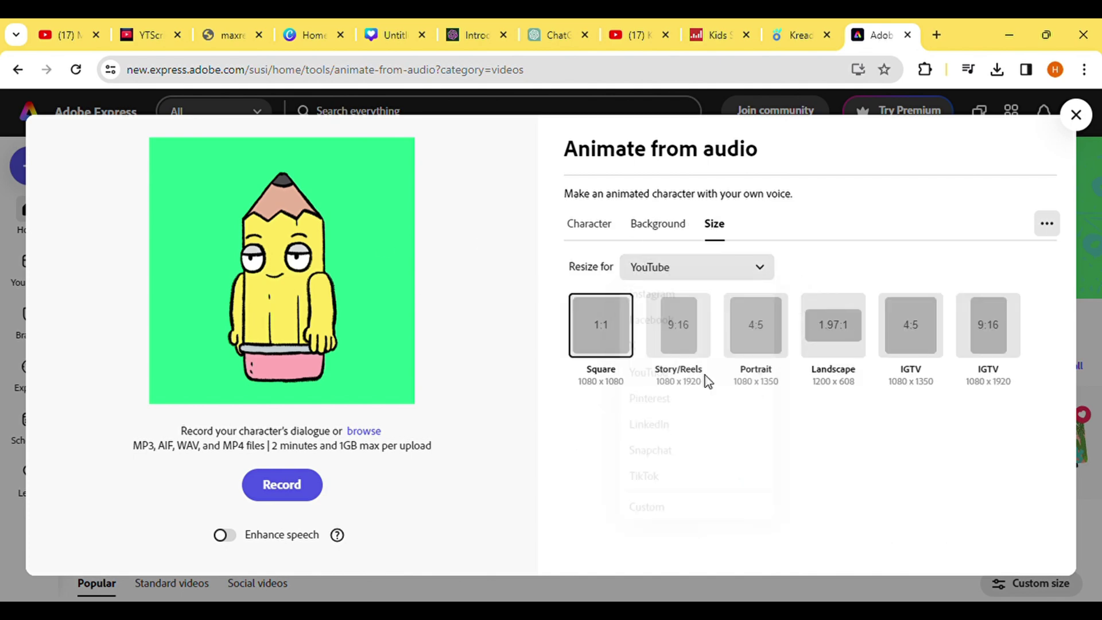
- Move the pencil right of centre and enlarge it
mouse_move(315, 274)
left_mouse_down()
mouse_move(464, 304)
mouse_move(451, 285)
left_mouse_up()
left_click_drag(488, 188, 495, 170)
left_click_drag(438, 245, 446, 248)
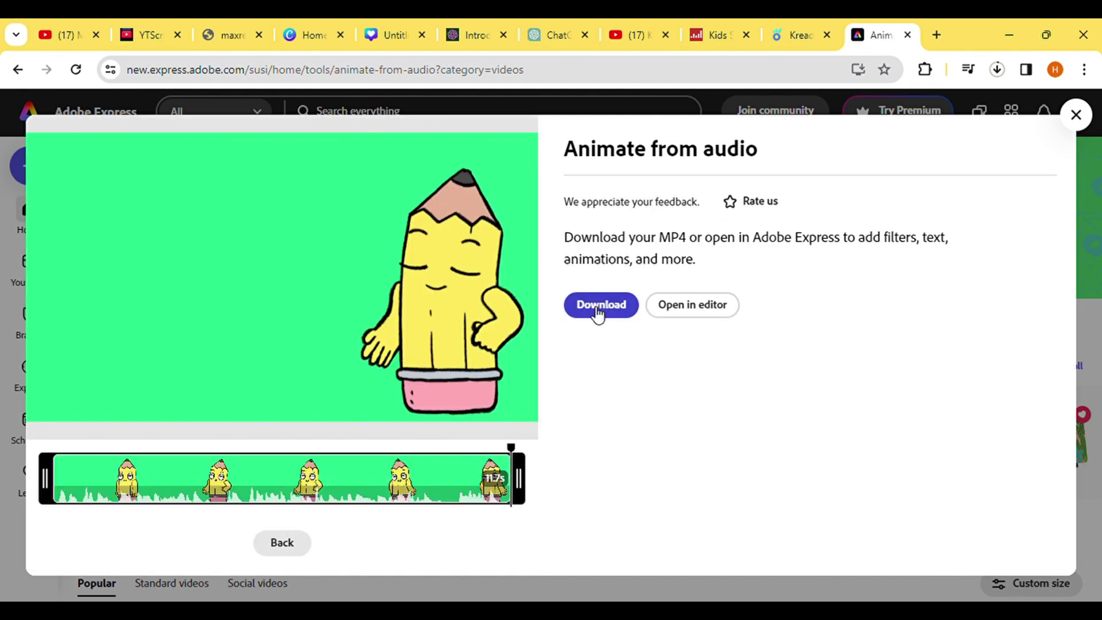
- Replace the audio with the next clip, preview the 11.4-second pencil animation, and return to setup
left_click(284, 544)
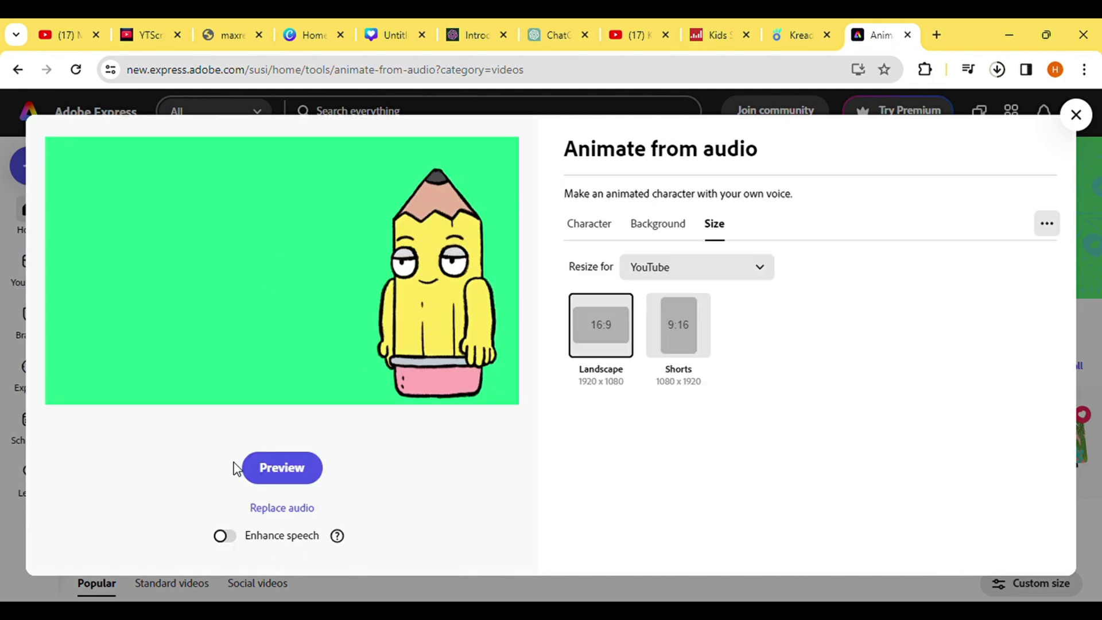
left_click(276, 508)
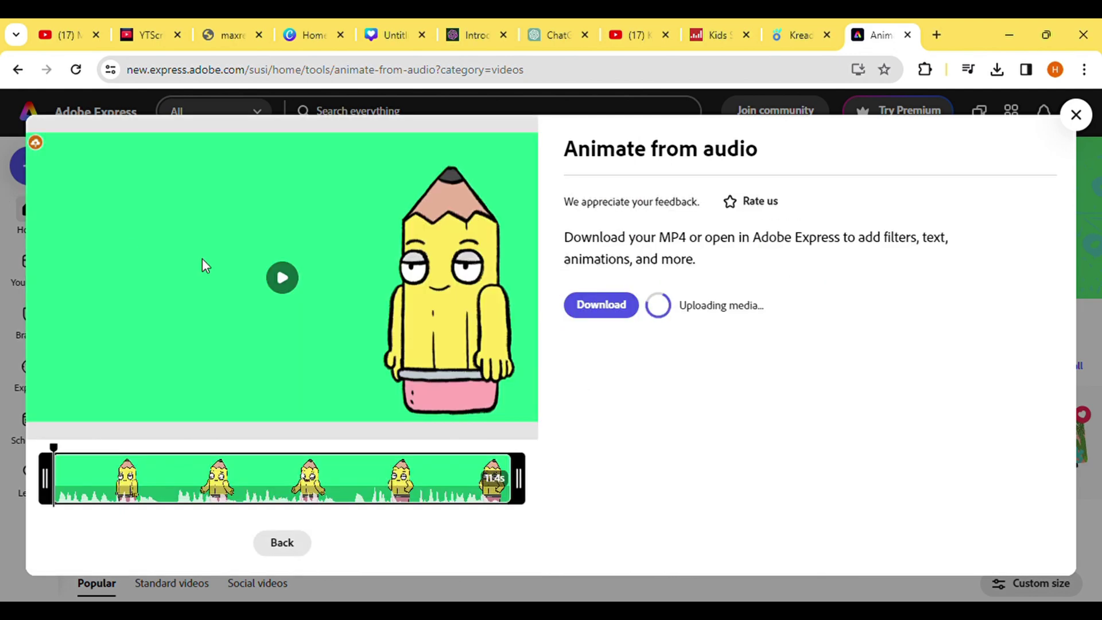
left_click(282, 278)
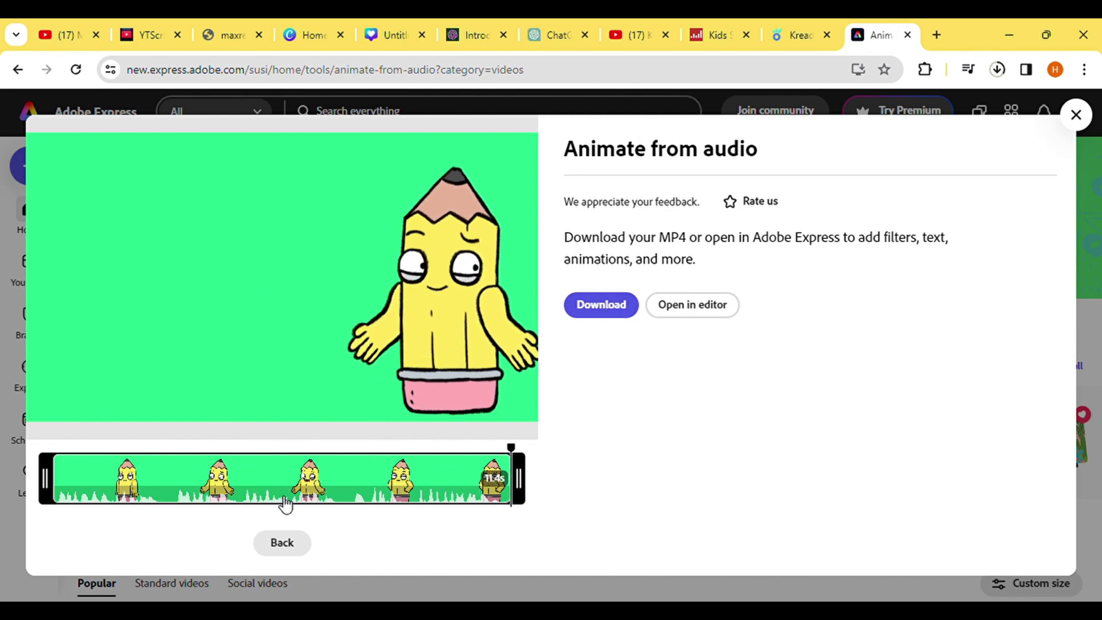
left_click(284, 542)
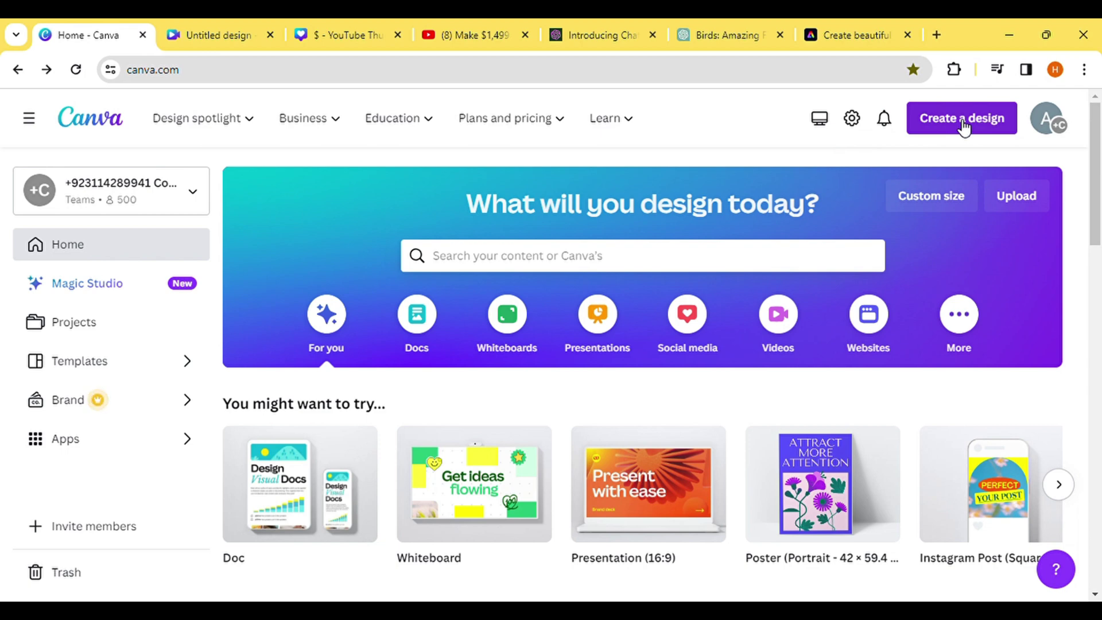
- Create a new blank video design from the Canva home page
left_click(963, 127)
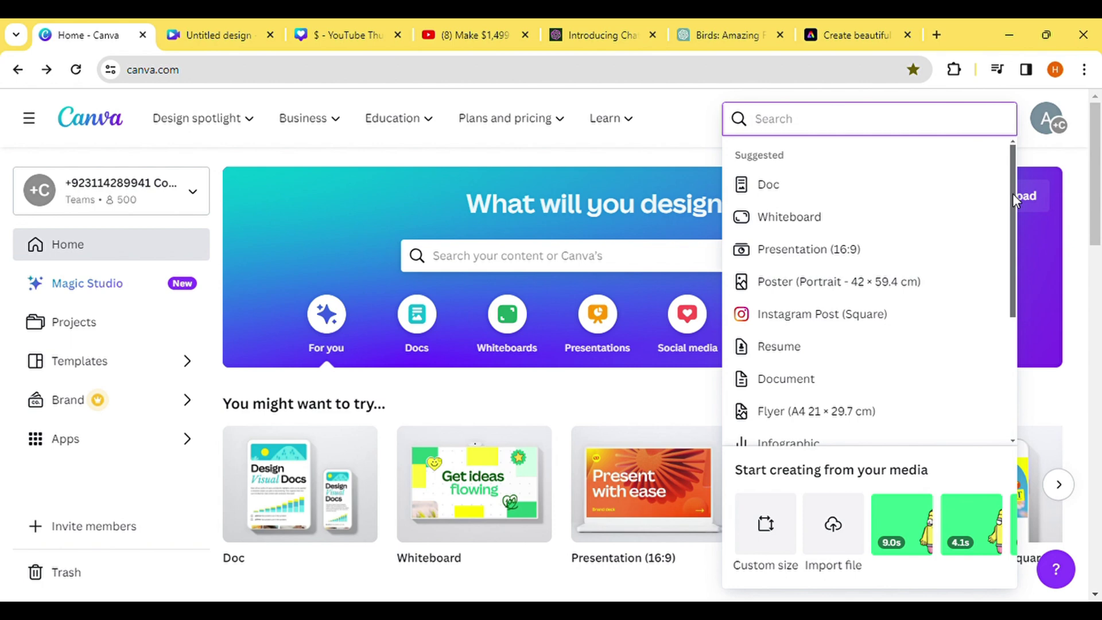
left_click_drag(1012, 194, 969, 292)
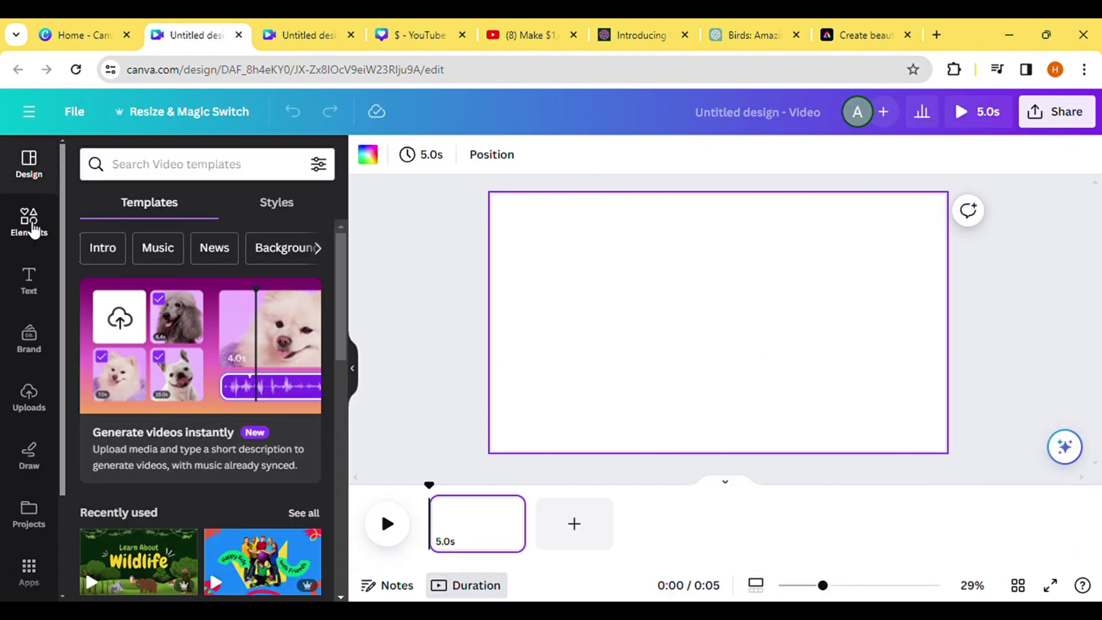
- Search Elements for 'forest background' and add a forest graphic to the page
left_click(29, 409)
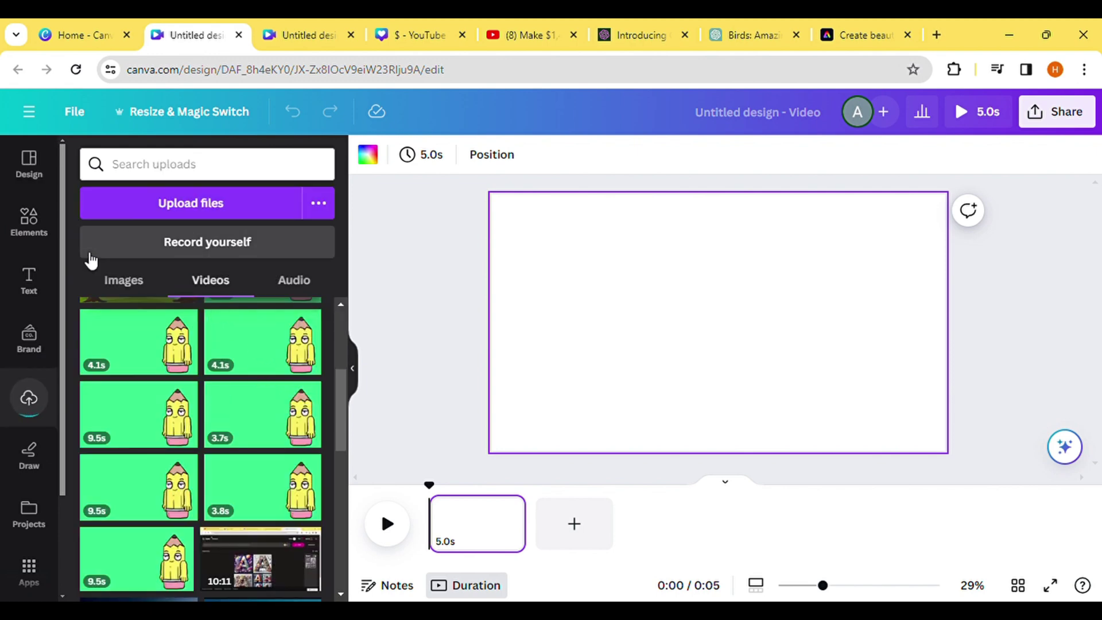
left_click(29, 224)
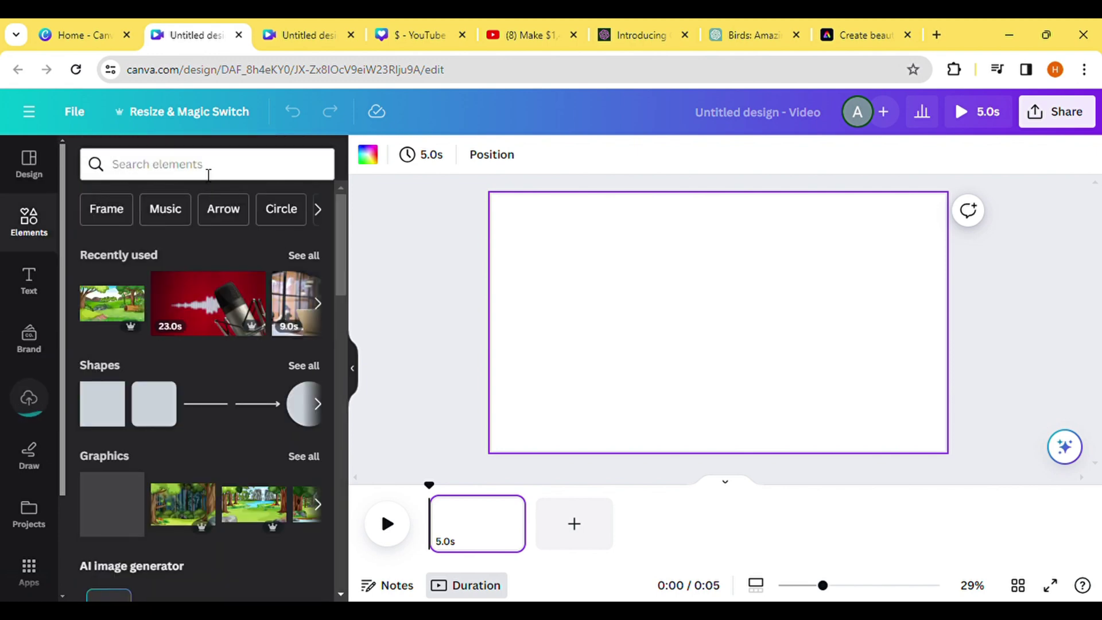
left_click(206, 173)
type("forest")
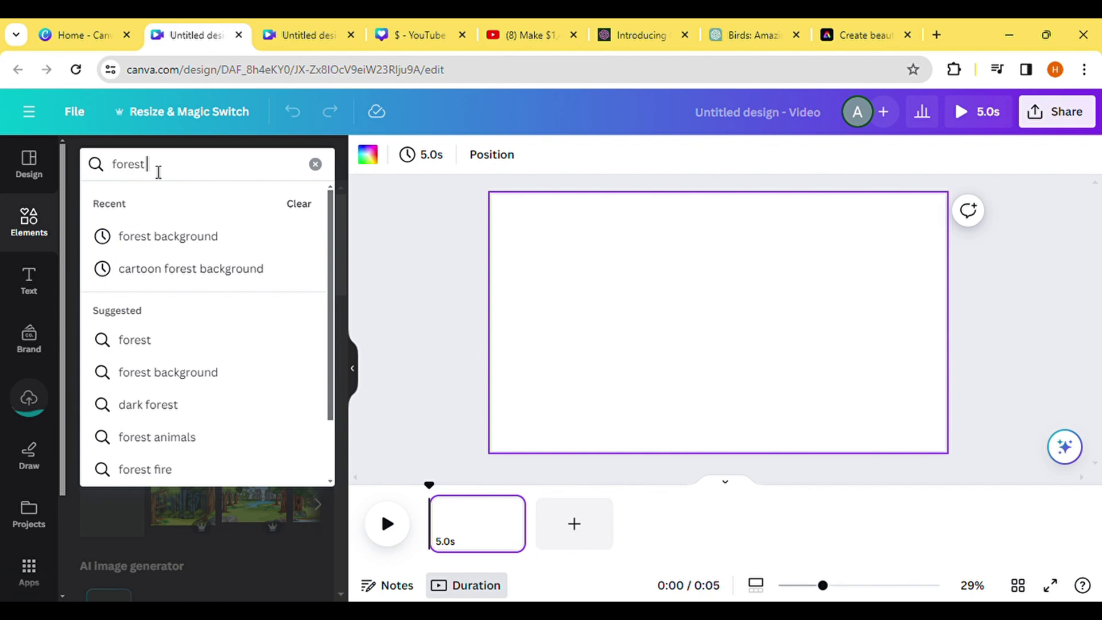
type(" background")
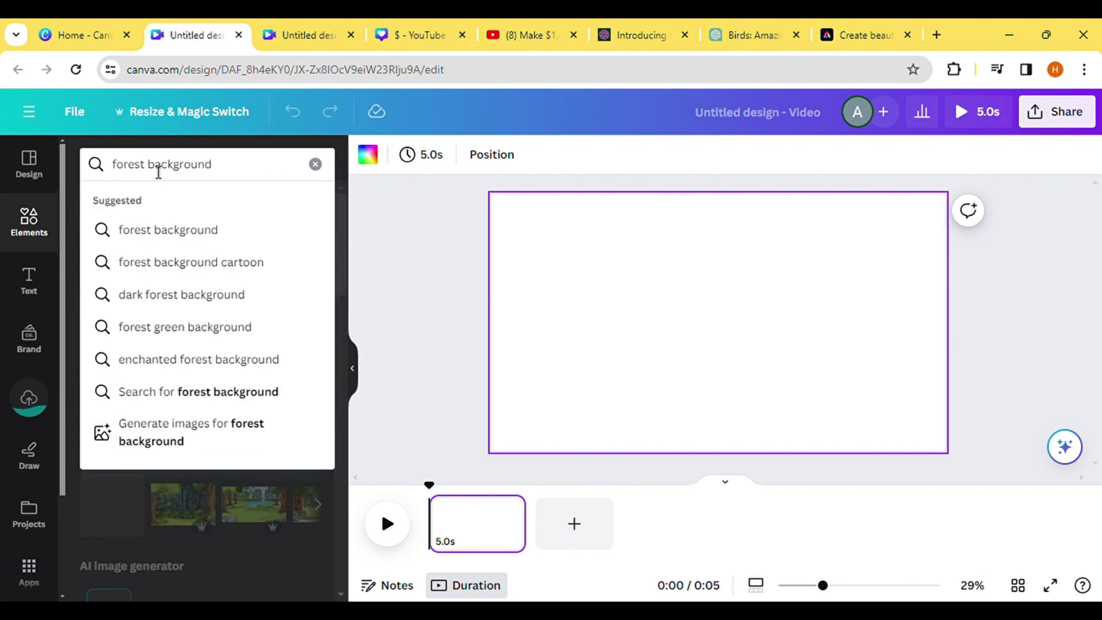
key("Return")
left_click(296, 295)
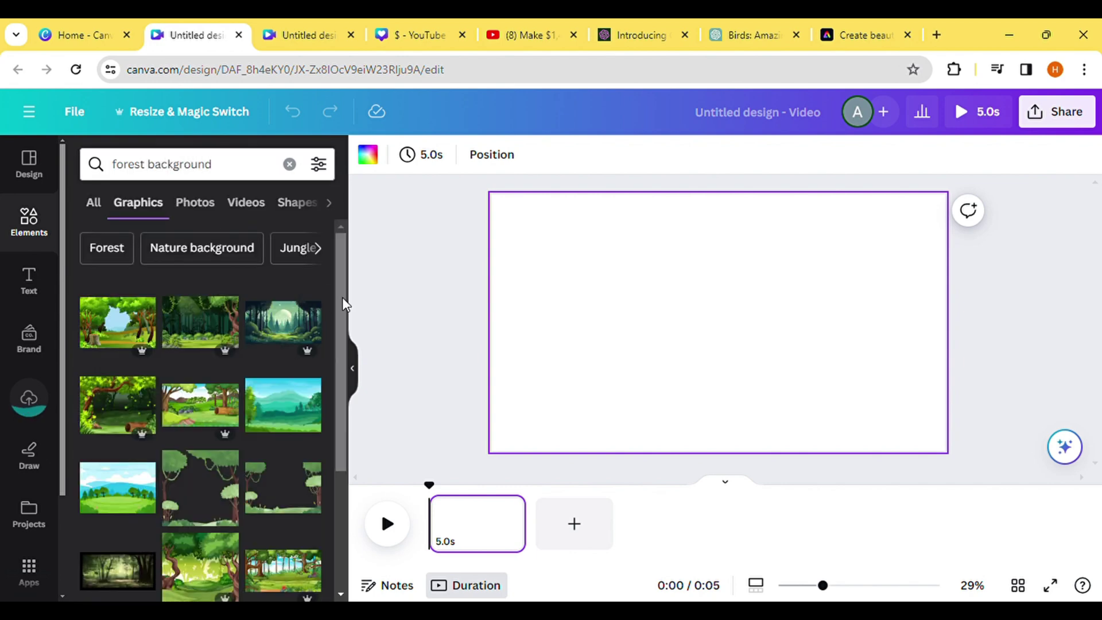
left_click_drag(339, 305, 115, 316)
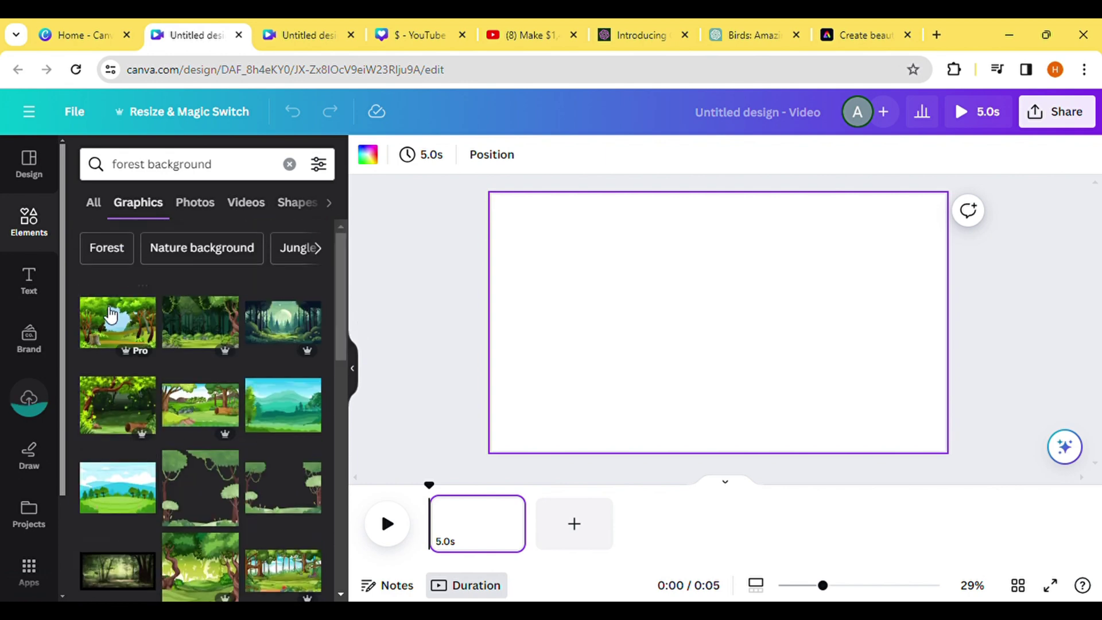
left_click(111, 323)
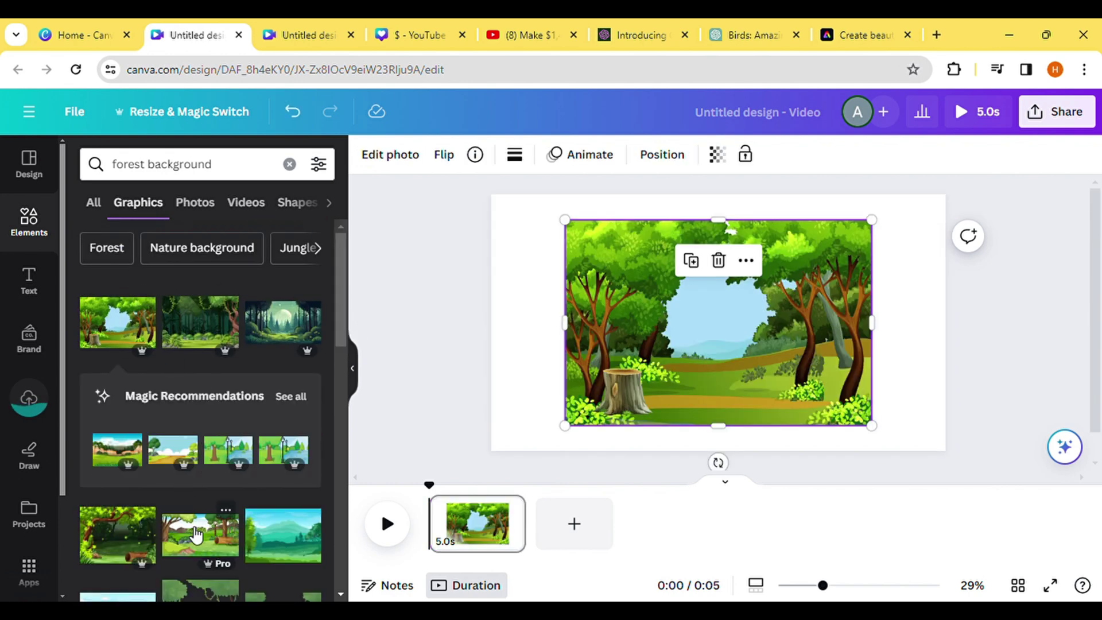
- Swap in the river-and-cave forest scene, stretch it to fill the page, and extend the page to 7.7s
left_click(203, 531)
left_click(282, 534)
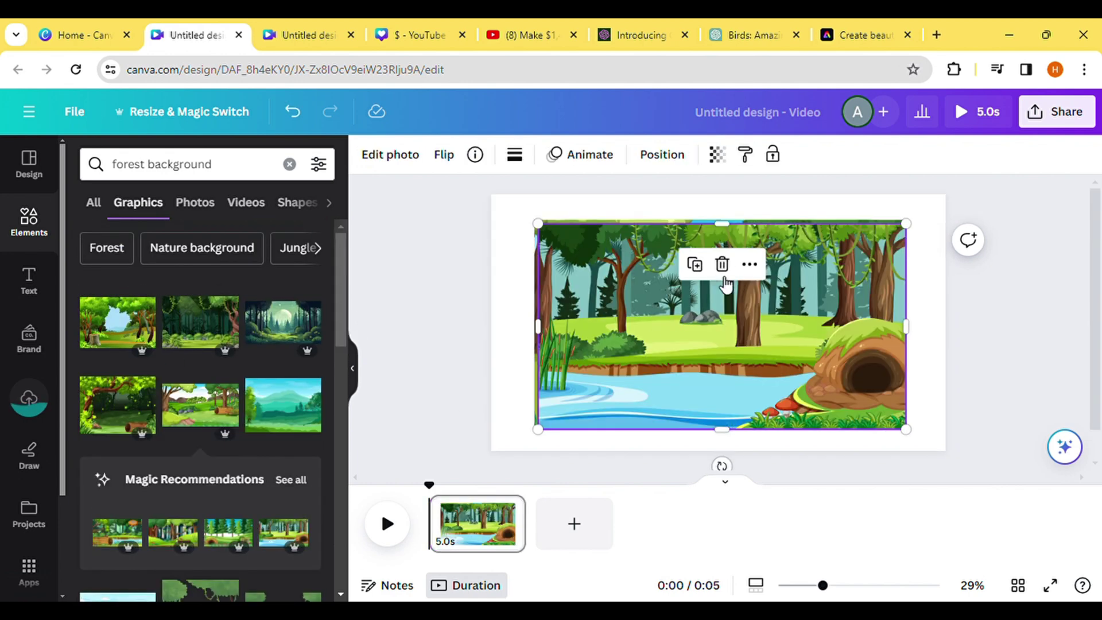
left_click_drag(534, 219, 487, 211)
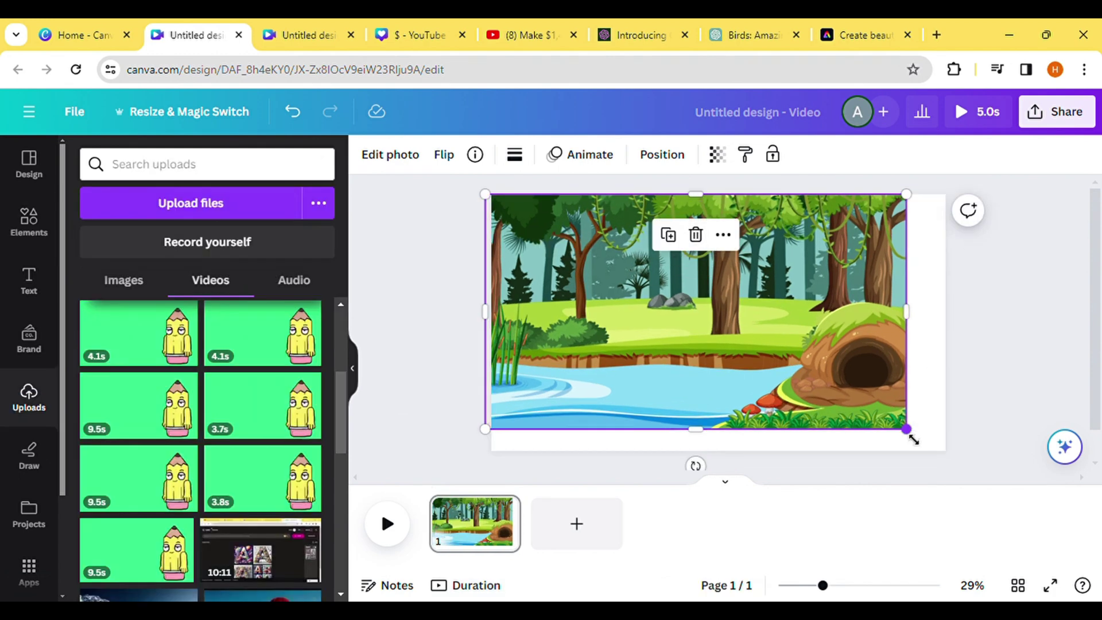
left_click_drag(906, 429, 959, 442)
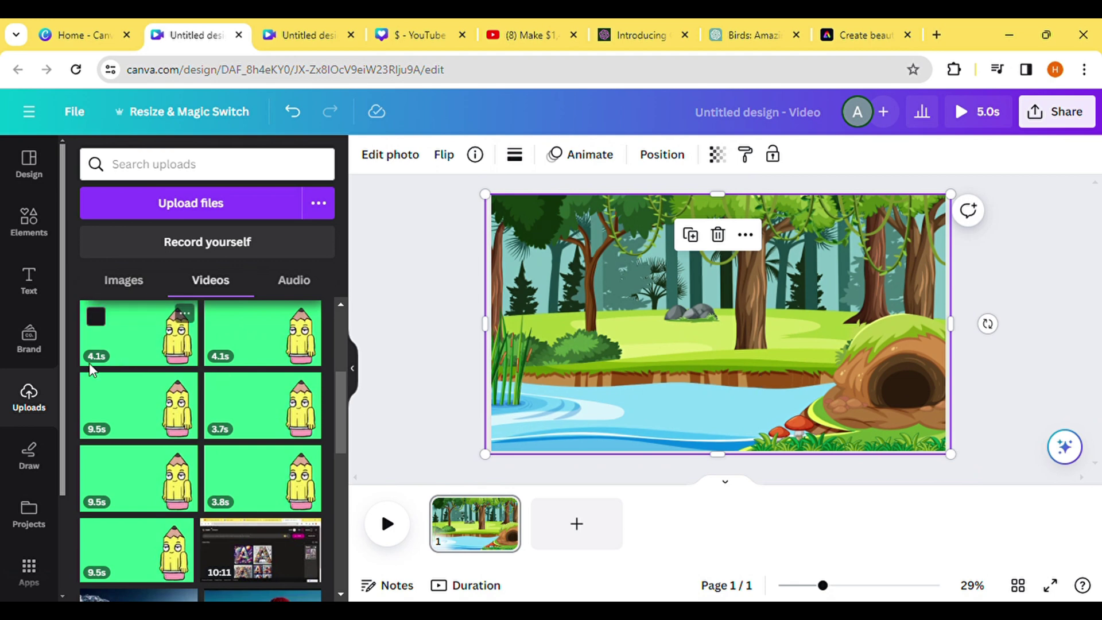
left_click(523, 530)
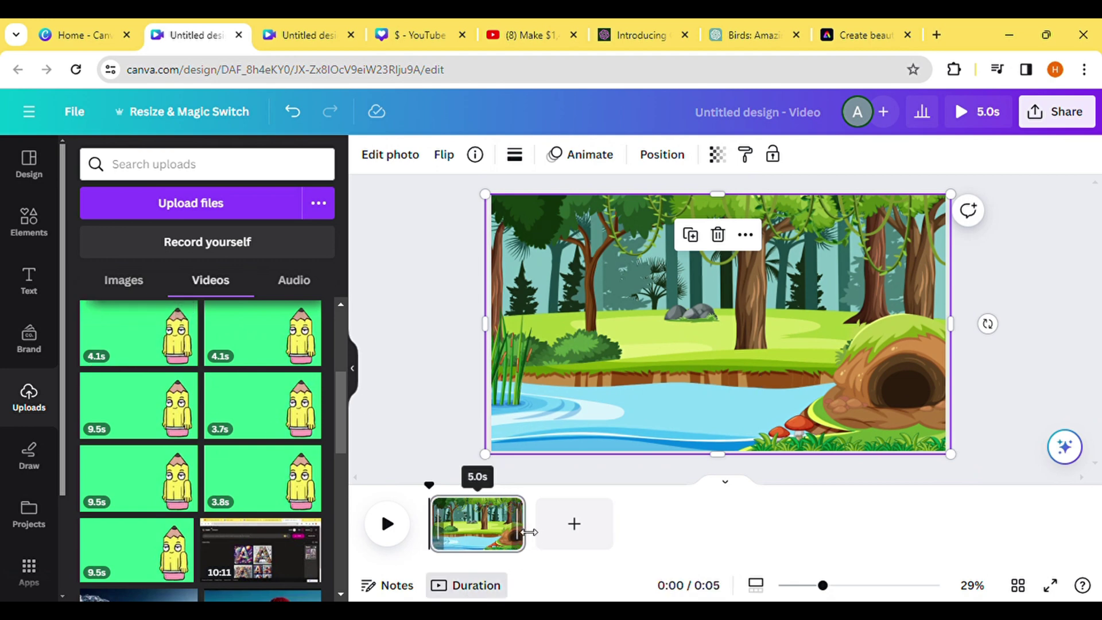
mouse_move(529, 531)
left_mouse_down()
mouse_move(583, 526)
mouse_move(515, 529)
mouse_move(528, 528)
left_mouse_up()
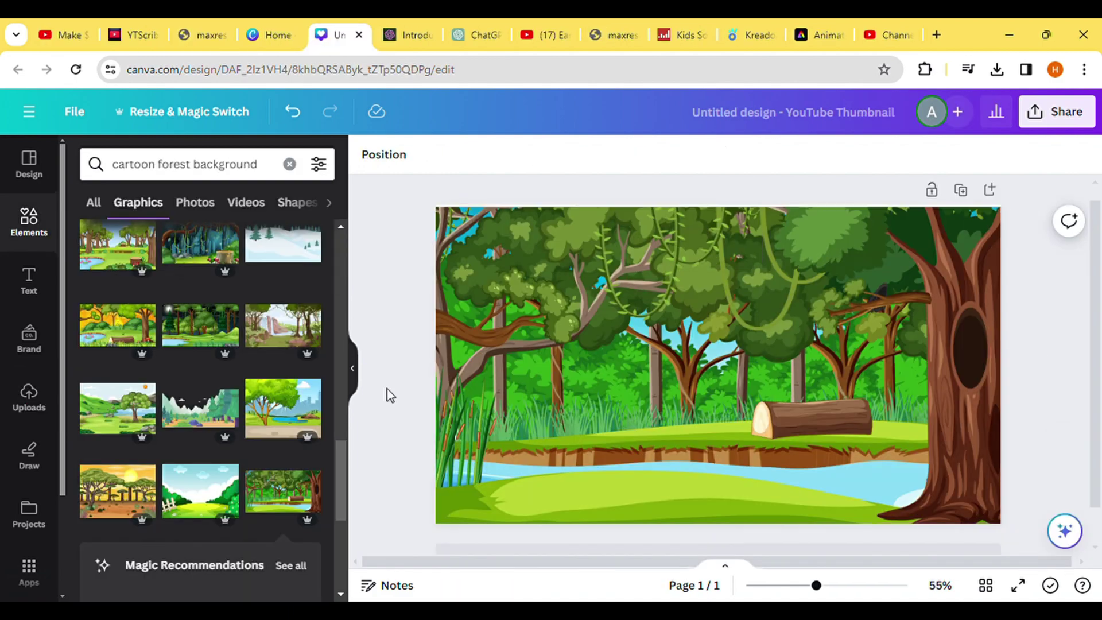
- Search Elements for 'trees', try a small tree graphic, then delete it
left_click(315, 164)
type("trees")
key("Return")
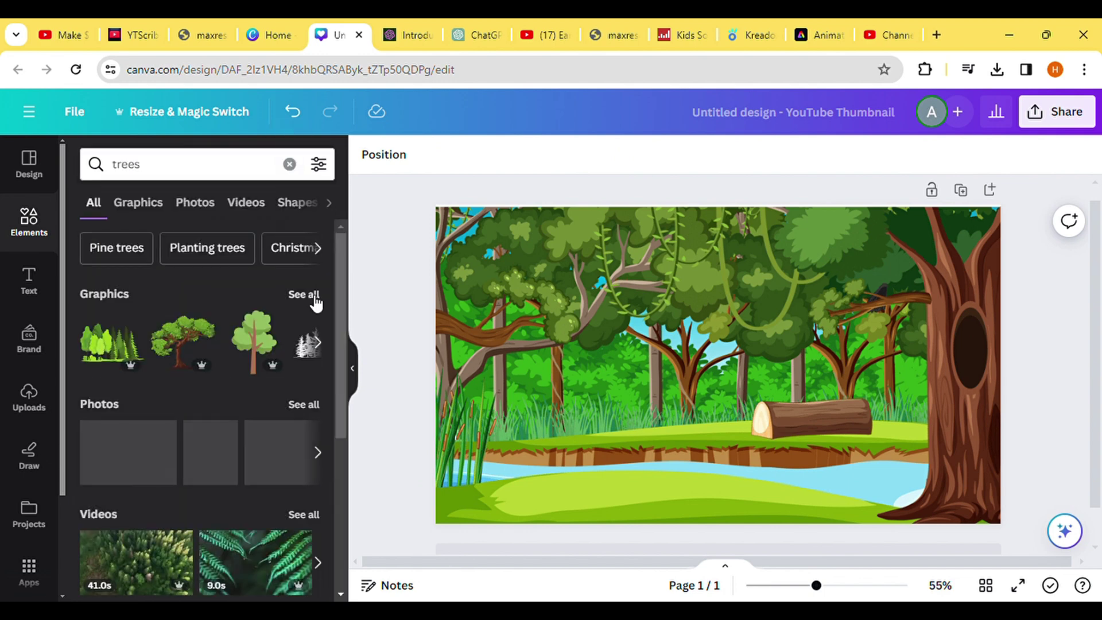
left_click(310, 296)
left_click(280, 320)
left_click_drag(704, 360, 466, 420)
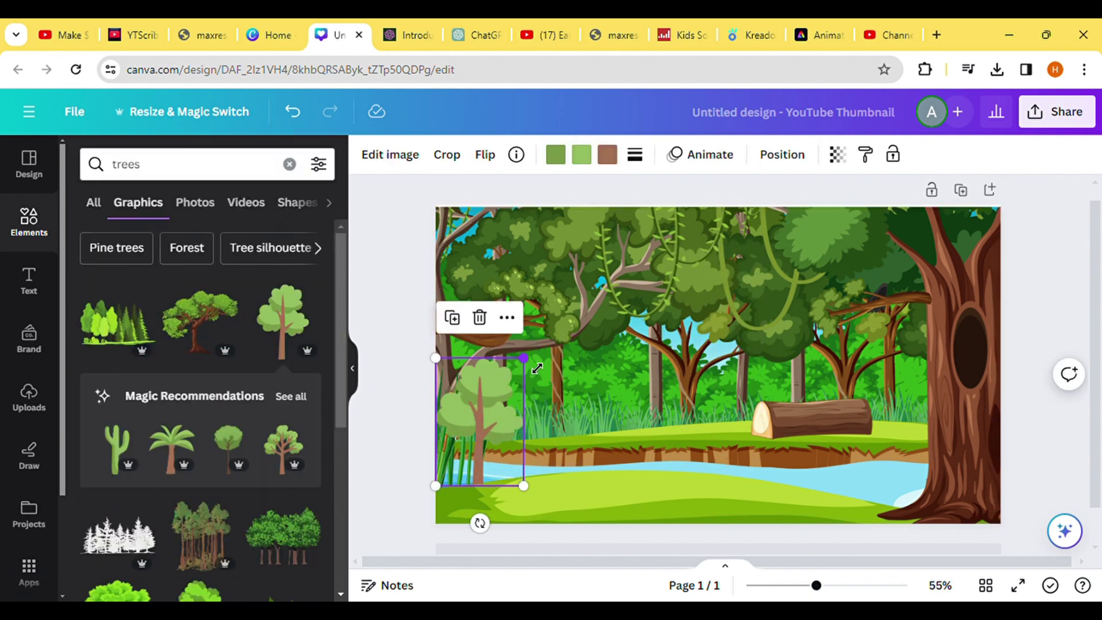
left_click_drag(536, 368, 559, 295)
key("Delete")
- Add a green leafy tree, enlarge it and position it along the scene's left edge
left_click(201, 324)
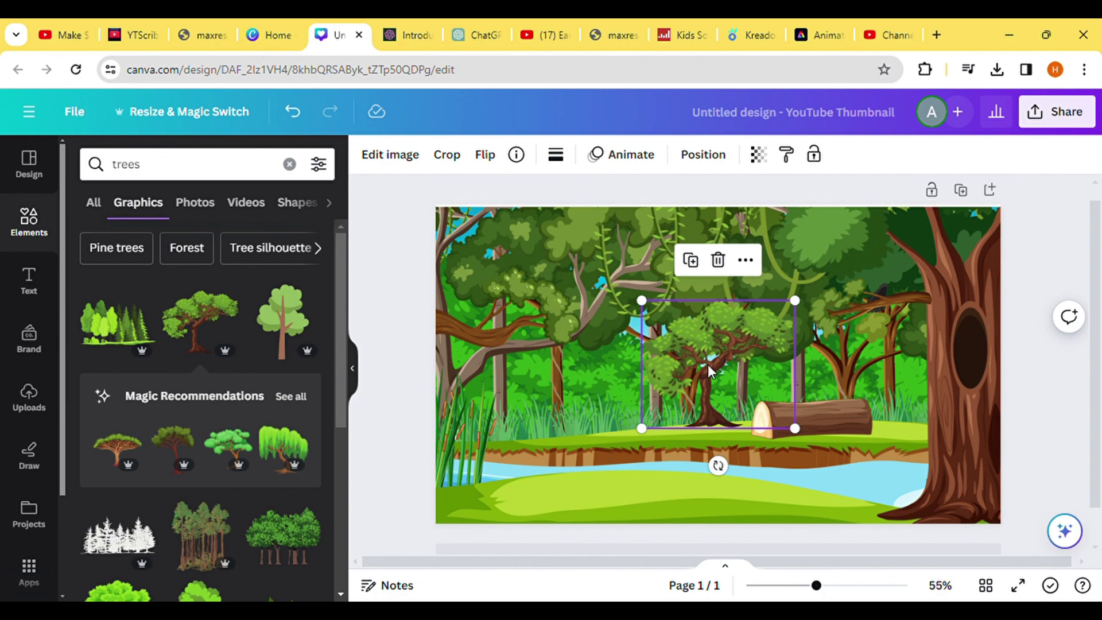
left_click_drag(709, 370, 479, 451)
left_click_drag(566, 381, 503, 394)
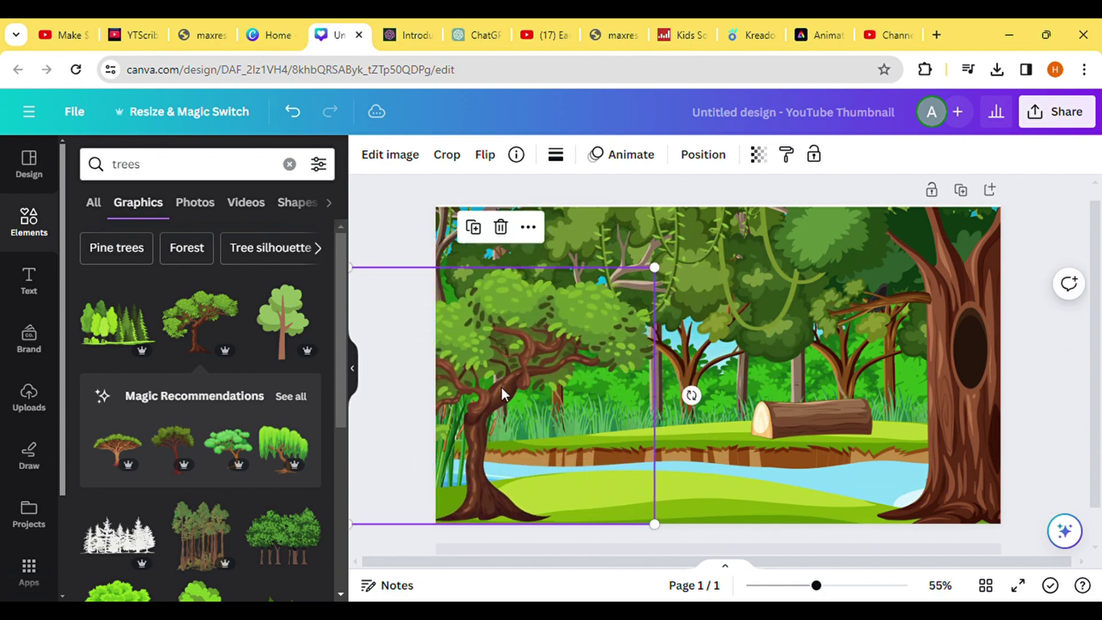
left_click_drag(654, 267, 676, 250)
- Deselect everything and search Elements for 'birds'
left_click(731, 219)
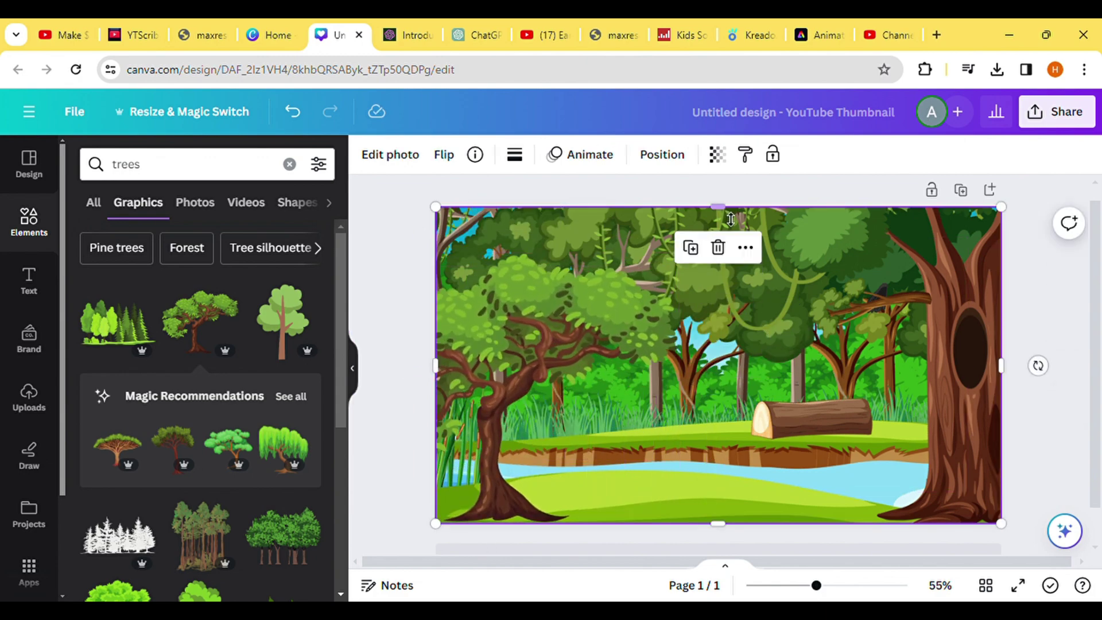
left_click(406, 241)
triple_click(150, 165)
type("birds")
key("Return")
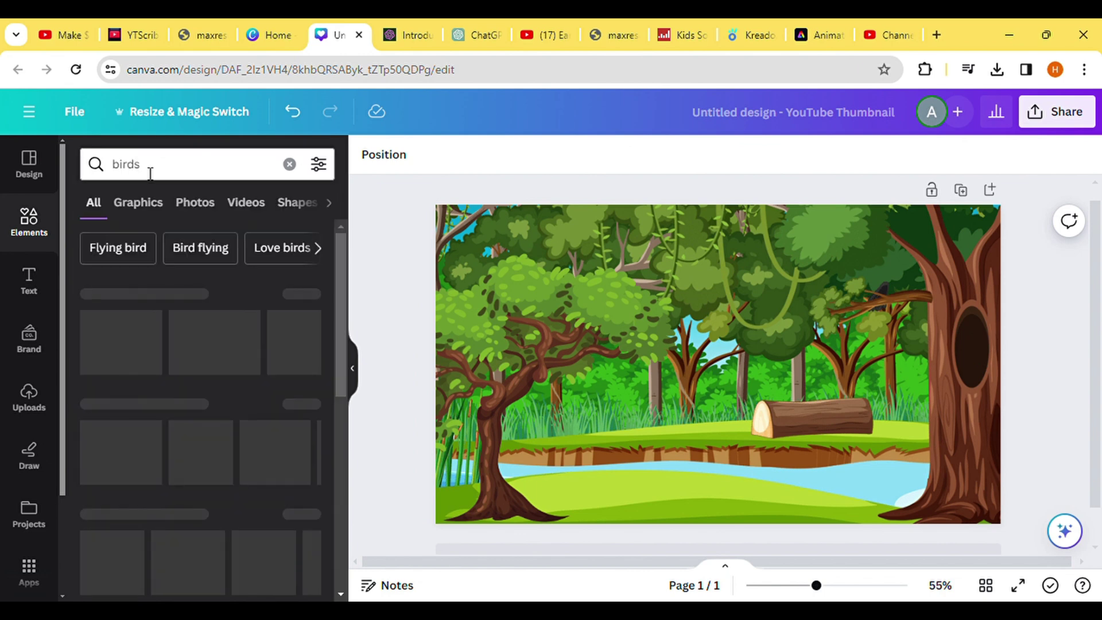
- Add a small purple bird beside the right-hand tree with a Steady custom motion path
left_click(302, 291)
left_click(285, 319)
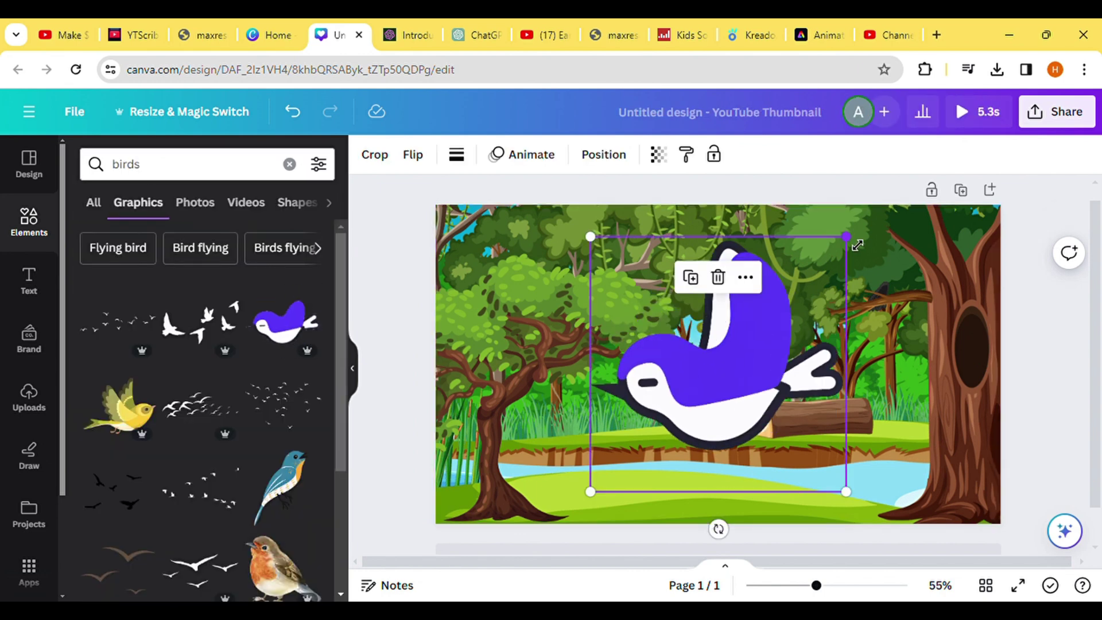
left_click_drag(857, 245, 660, 428)
left_click_drag(616, 456, 826, 244)
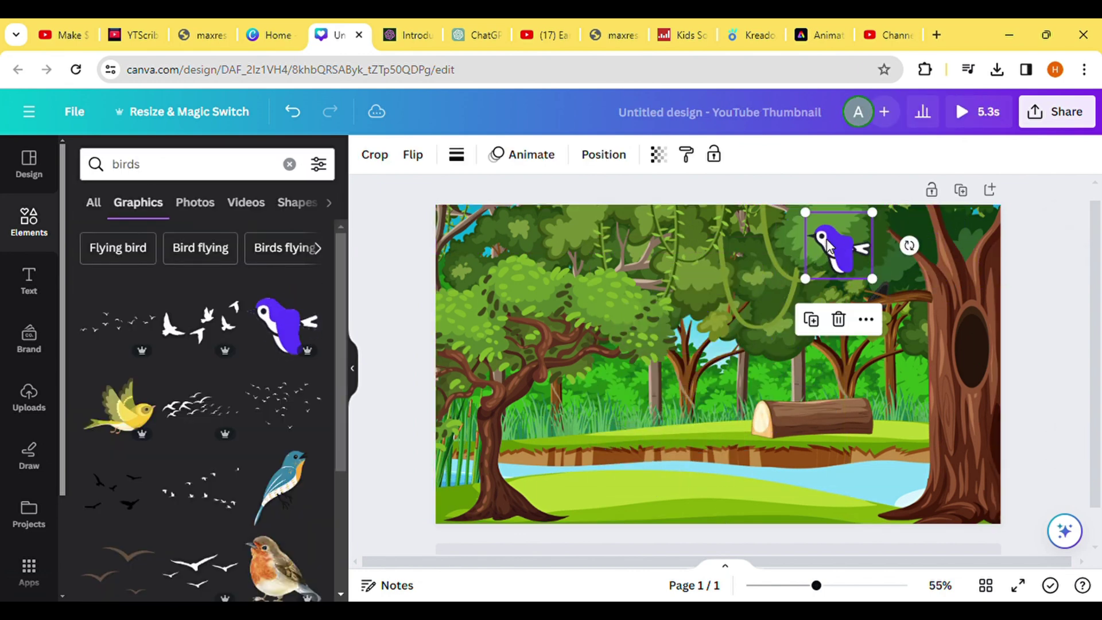
left_click(526, 160)
left_click(192, 270)
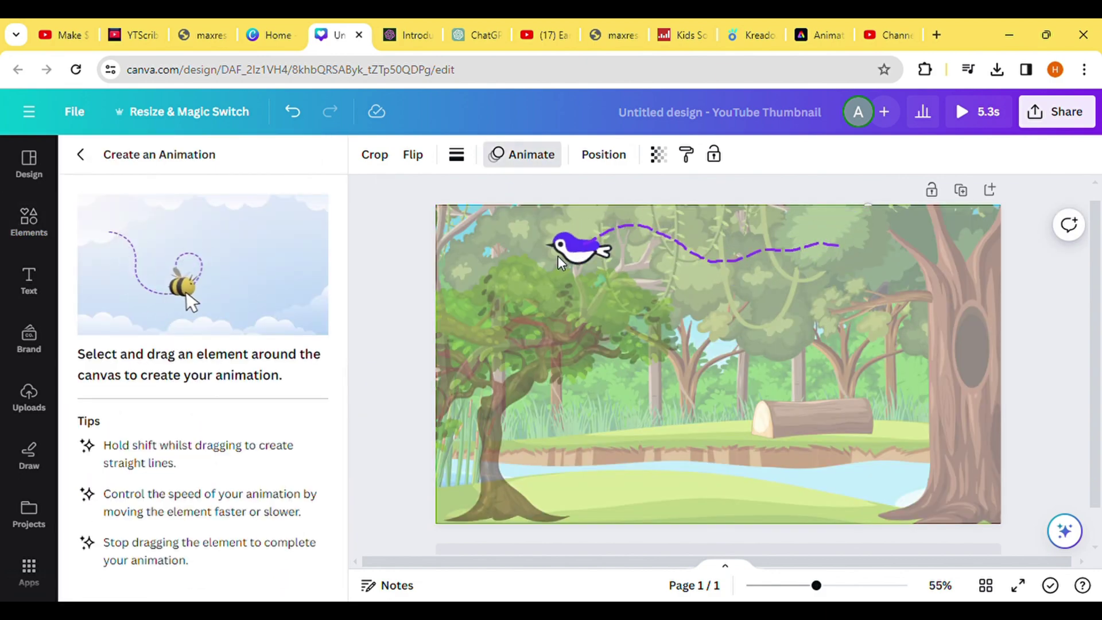
left_click_drag(559, 261, 533, 255)
left_click(284, 241)
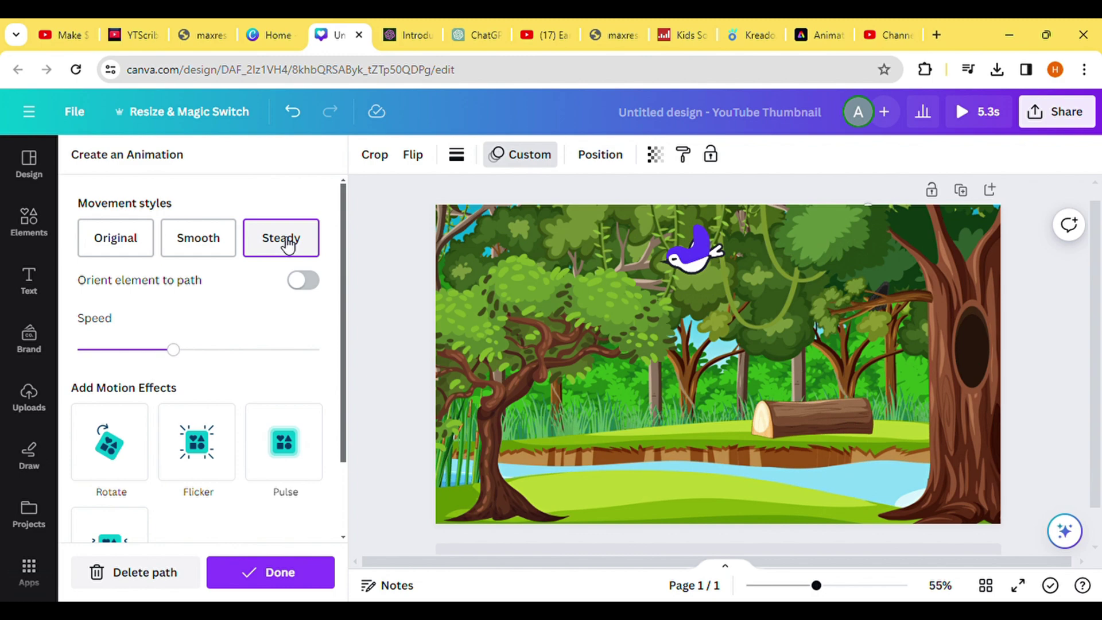
left_click(276, 574)
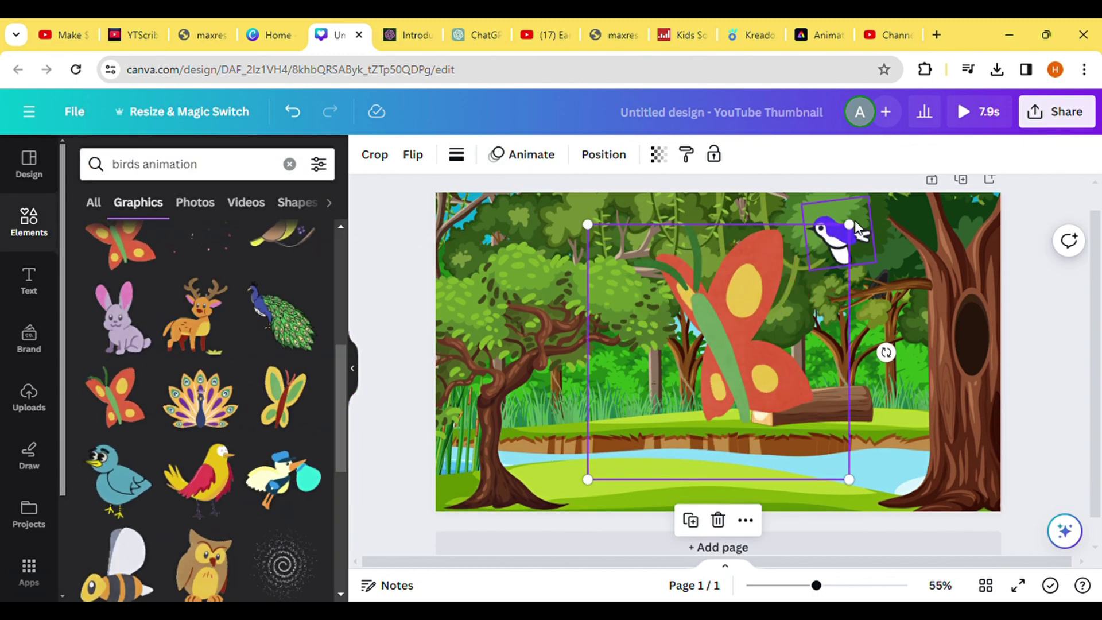
- Shrink the butterfly, move it top-left, and give it a Smooth custom path along the top
left_click(746, 321)
left_click_drag(853, 221, 673, 396)
left_click(413, 155)
left_click(478, 198)
left_click_drag(630, 436, 479, 228)
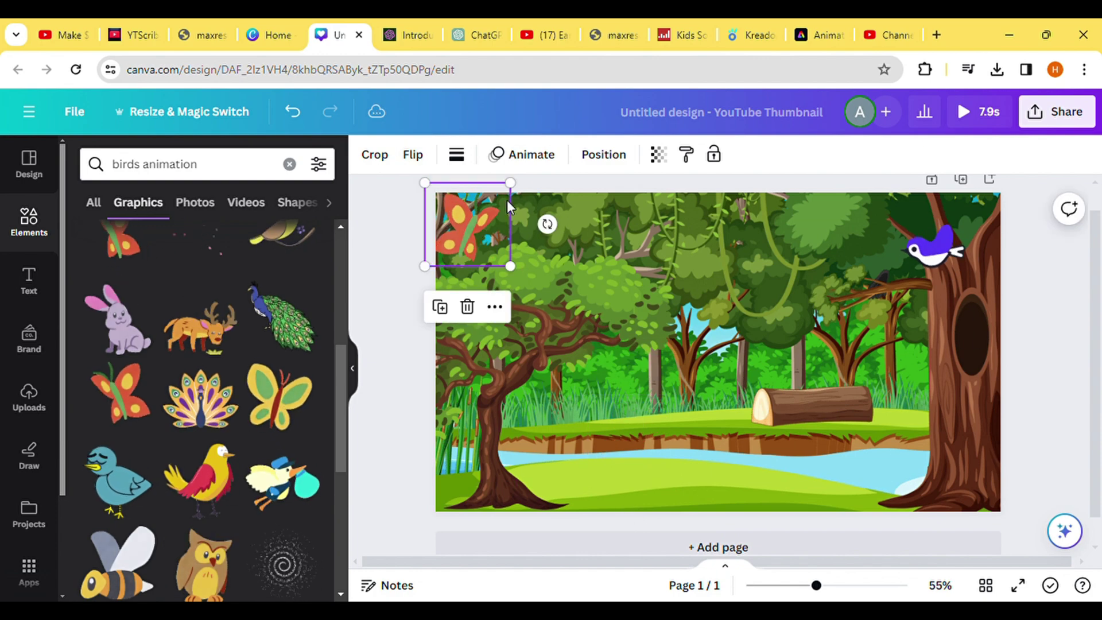
left_click(551, 155)
left_click(201, 229)
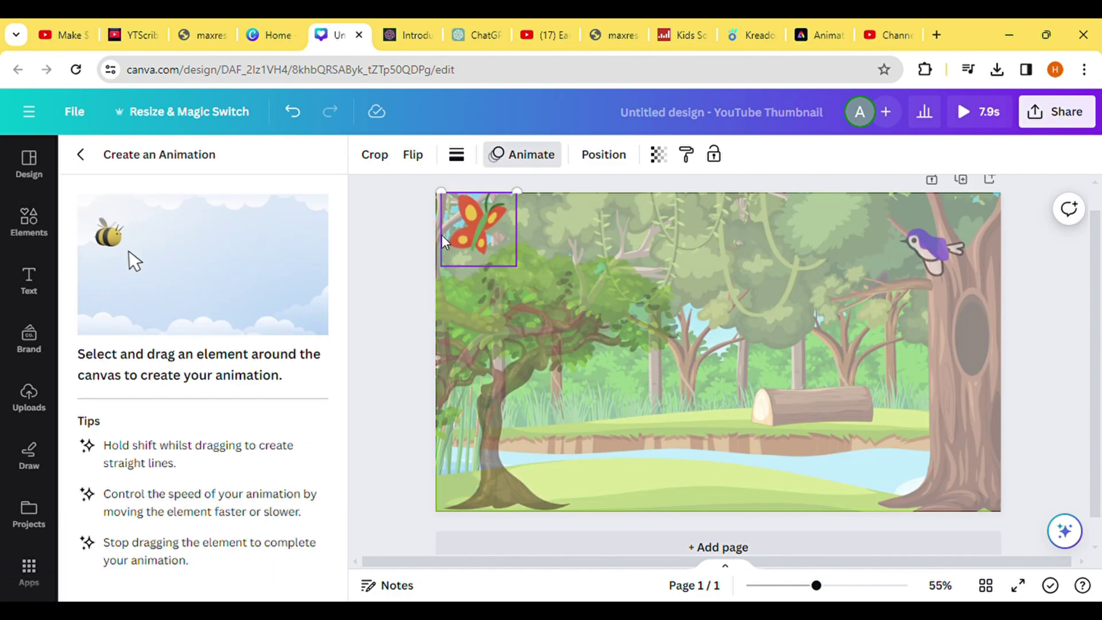
mouse_move(479, 228)
left_mouse_down()
mouse_move(502, 236)
mouse_move(488, 242)
mouse_move(515, 224)
mouse_move(547, 231)
mouse_move(536, 241)
mouse_move(569, 217)
mouse_move(590, 224)
mouse_move(636, 217)
left_mouse_up()
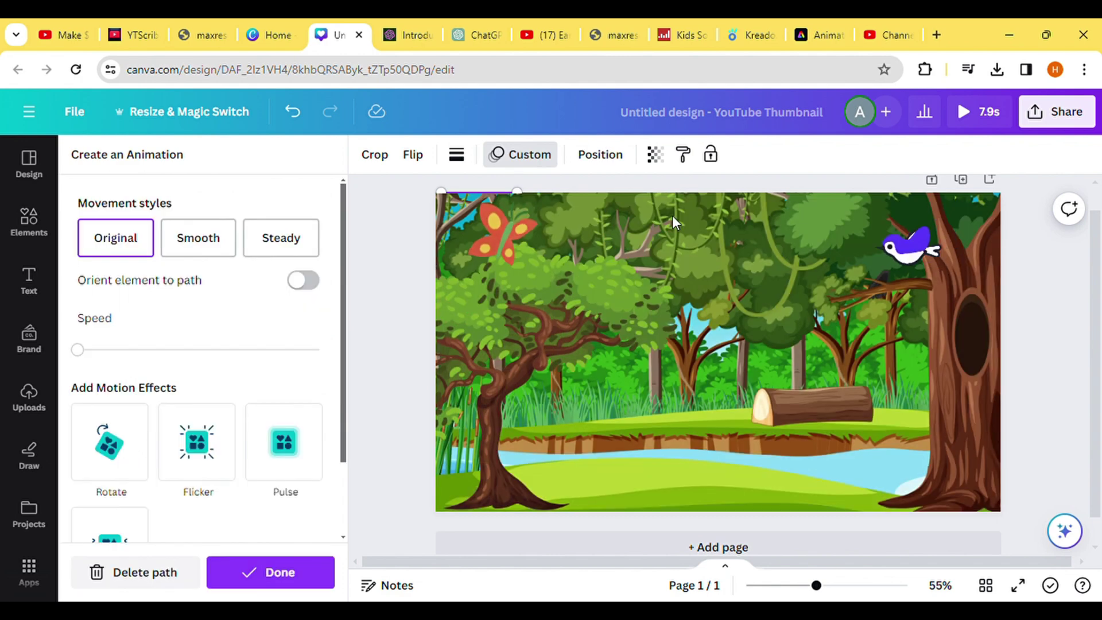
left_click(278, 239)
left_click(215, 240)
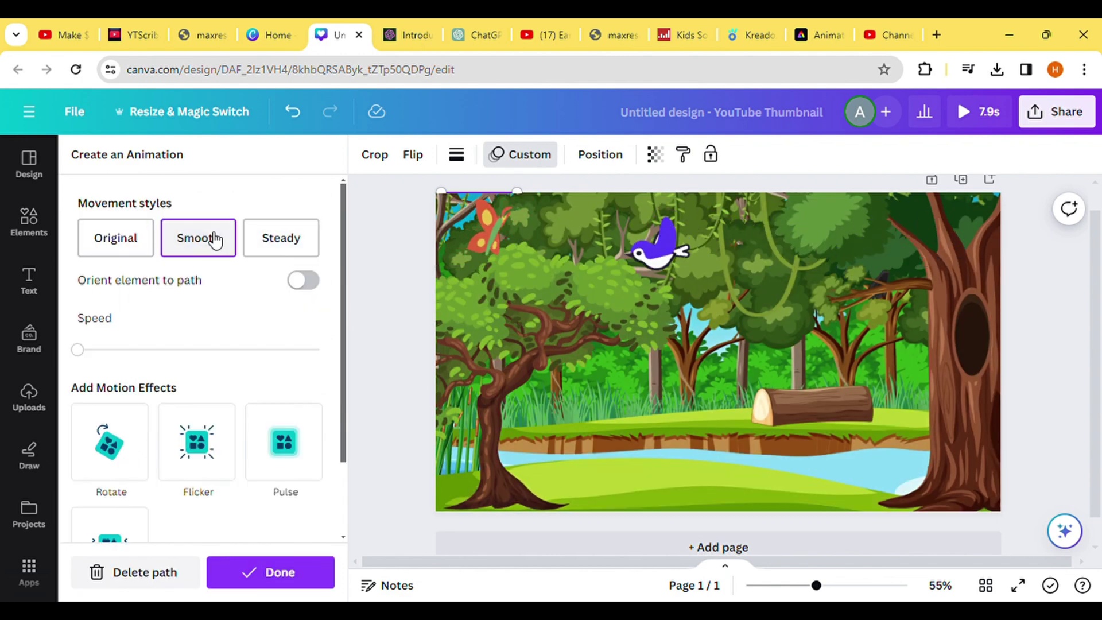
left_click(1088, 304)
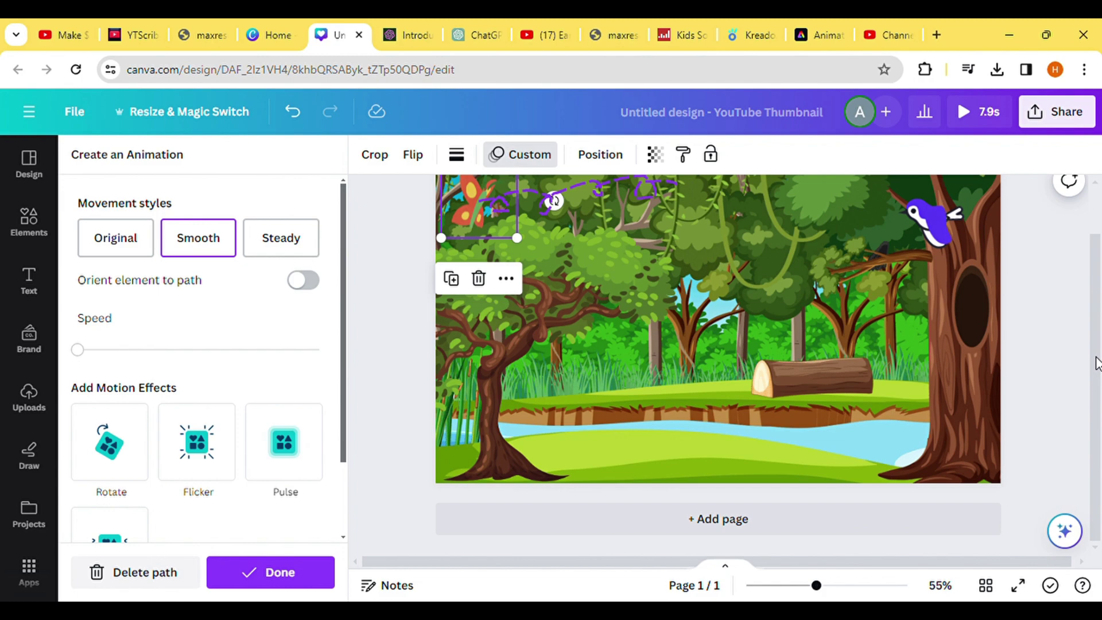
- Check the next bird name, Robin, in the script and return to the design
left_click(679, 206)
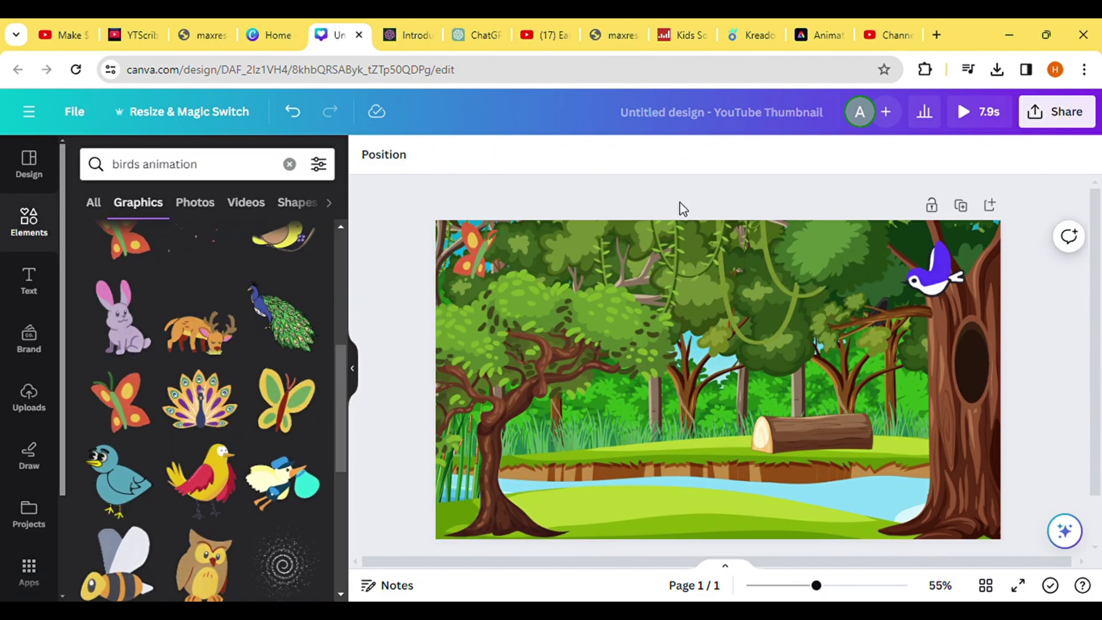
left_click_drag(746, 419, 784, 427)
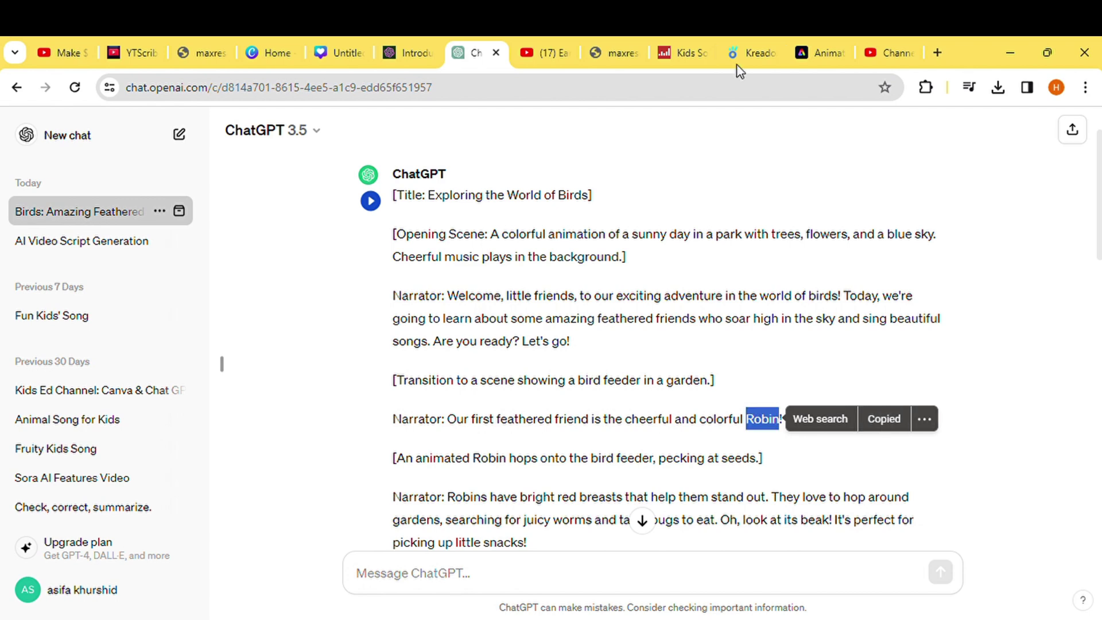
left_click(339, 52)
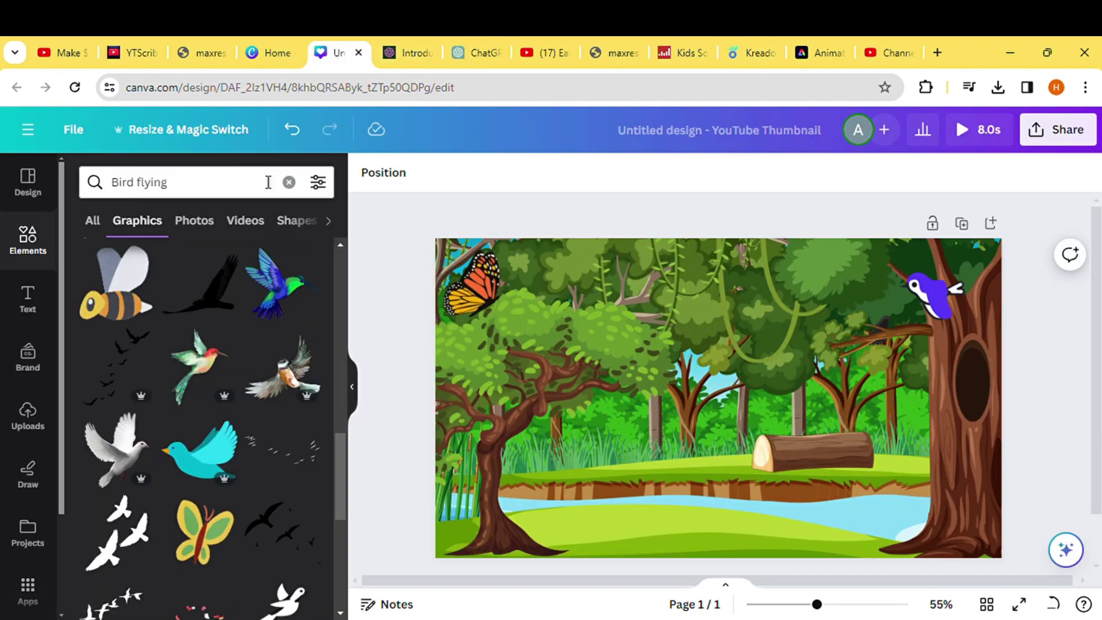
- Search for 'robin', add the watercolour robin and shrink it to about half size
left_click(289, 182)
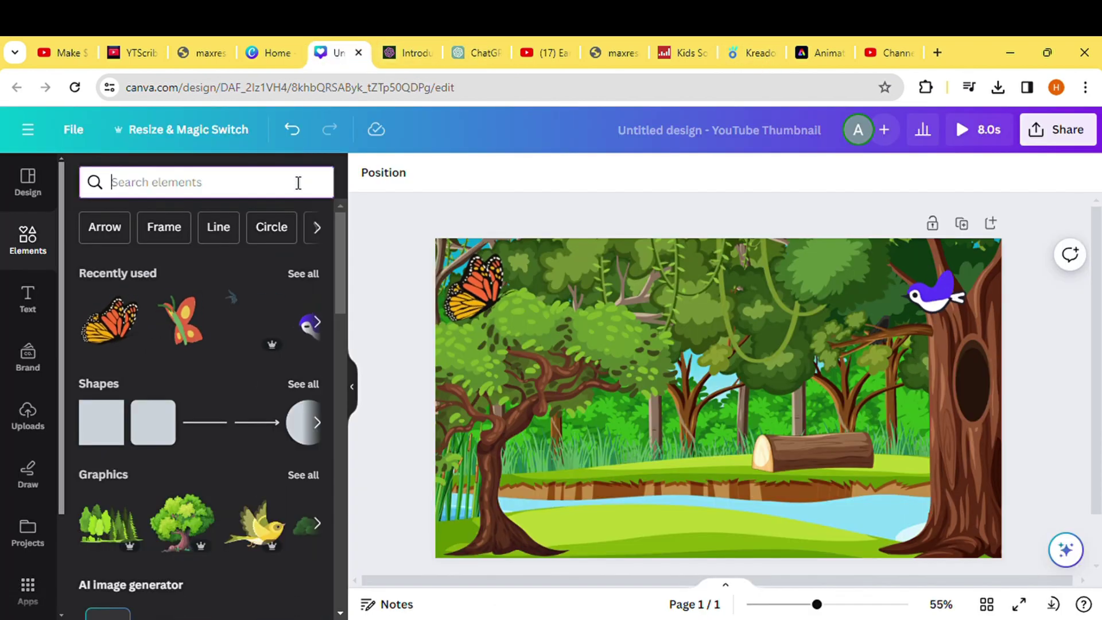
type("robin'")
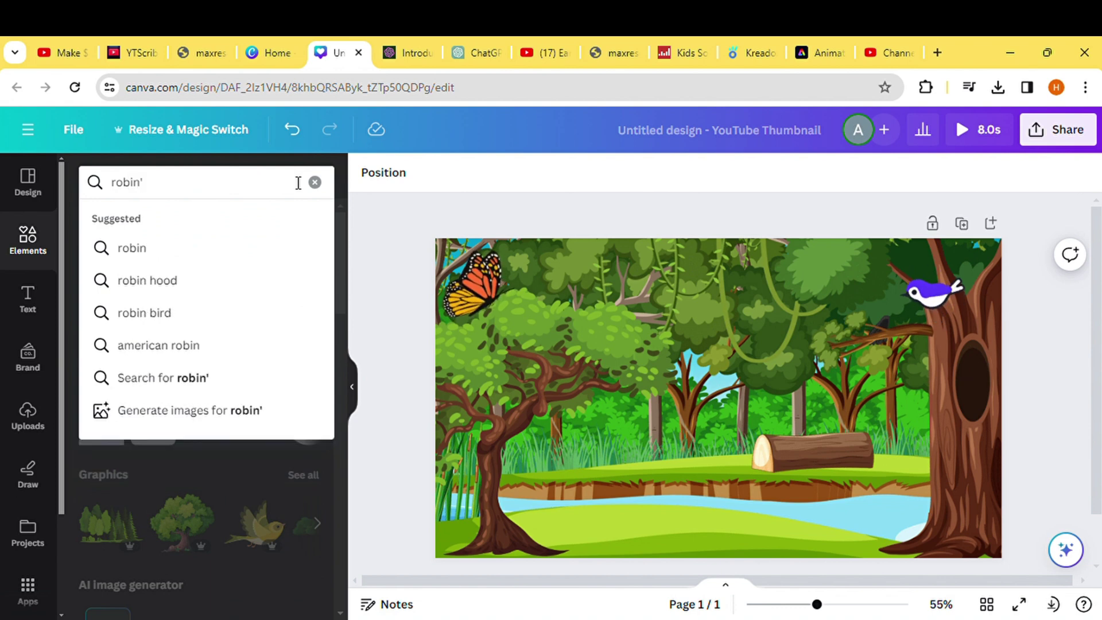
key("Return")
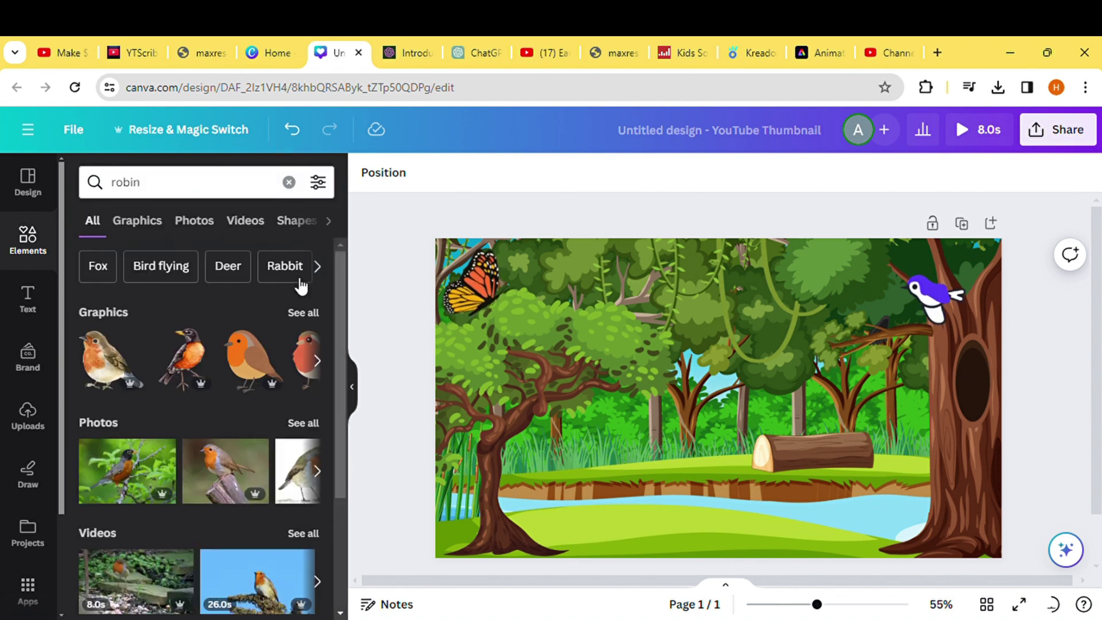
left_click(304, 315)
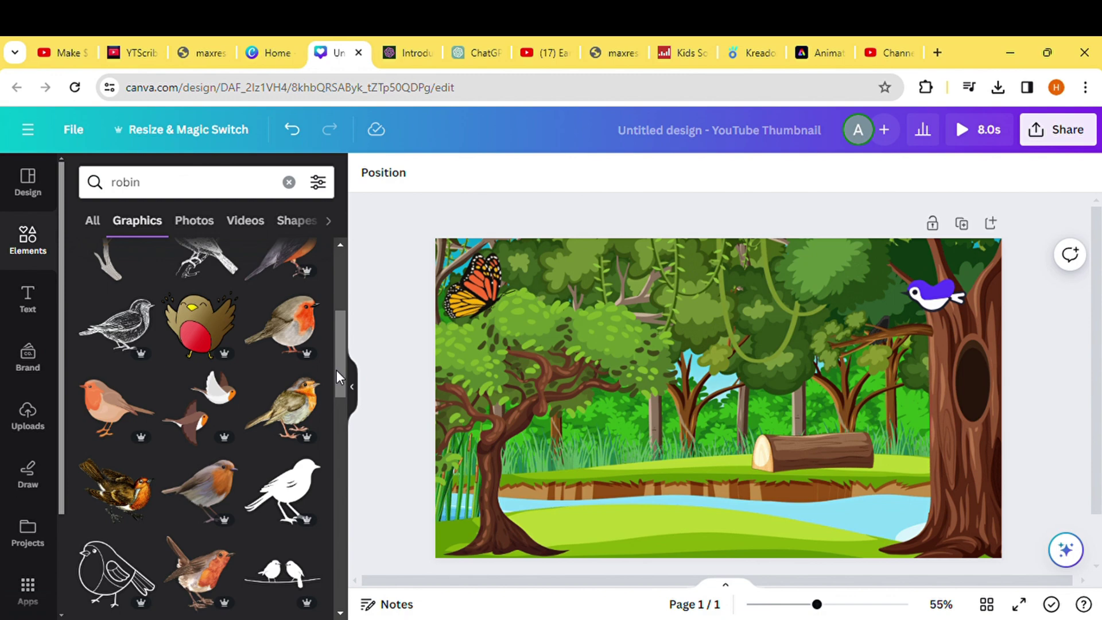
left_click(281, 404)
left_click_drag(763, 322, 675, 346)
left_click_drag(796, 301, 645, 425)
- Perch the robin on the left tree's upper branch
left_click_drag(592, 465, 571, 317)
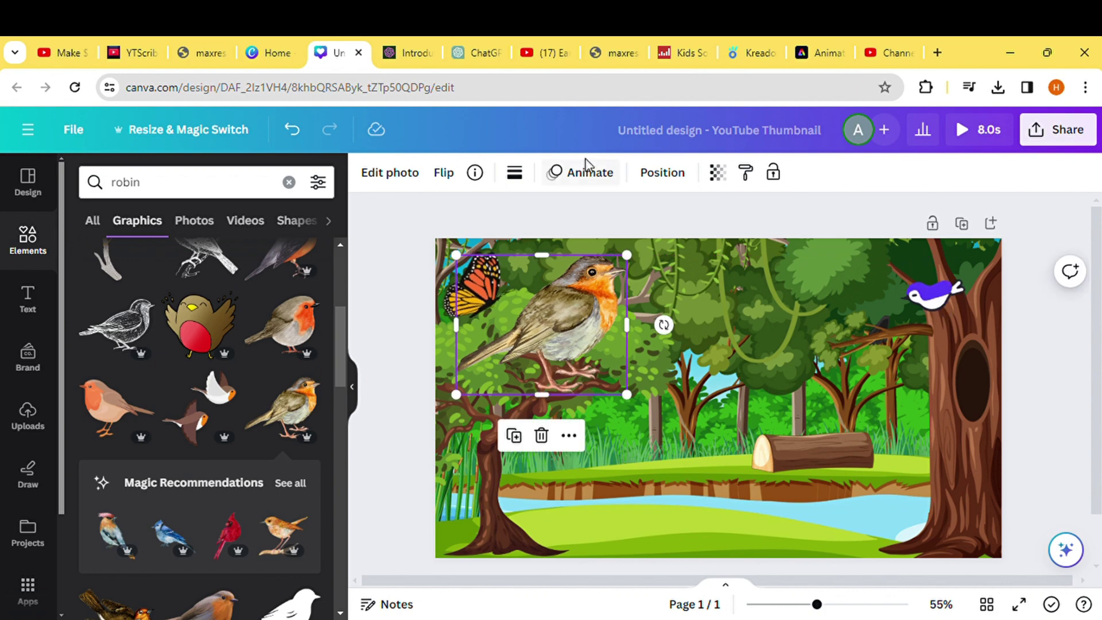
left_click_drag(603, 224, 648, 287)
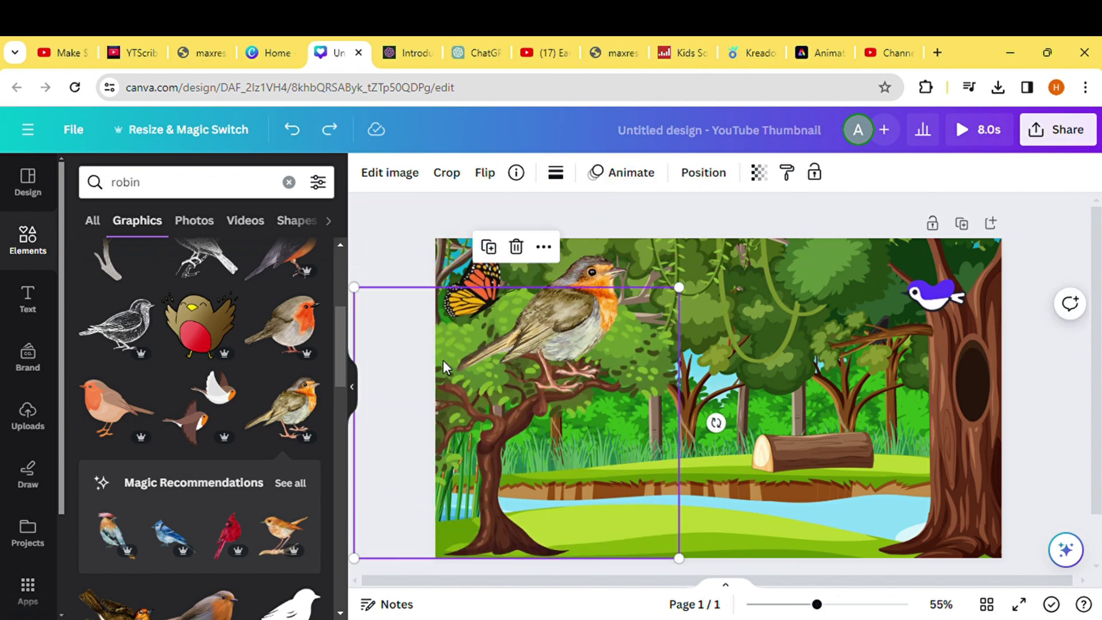
left_click(717, 373)
left_click(579, 301)
mouse_move(580, 302)
left_mouse_down()
mouse_move(592, 310)
mouse_move(568, 327)
mouse_move(581, 325)
left_mouse_up()
- Give the robin a Smooth custom path down to the grass, then open MP4 download settings
left_click(579, 172)
left_click(172, 269)
left_click(179, 258)
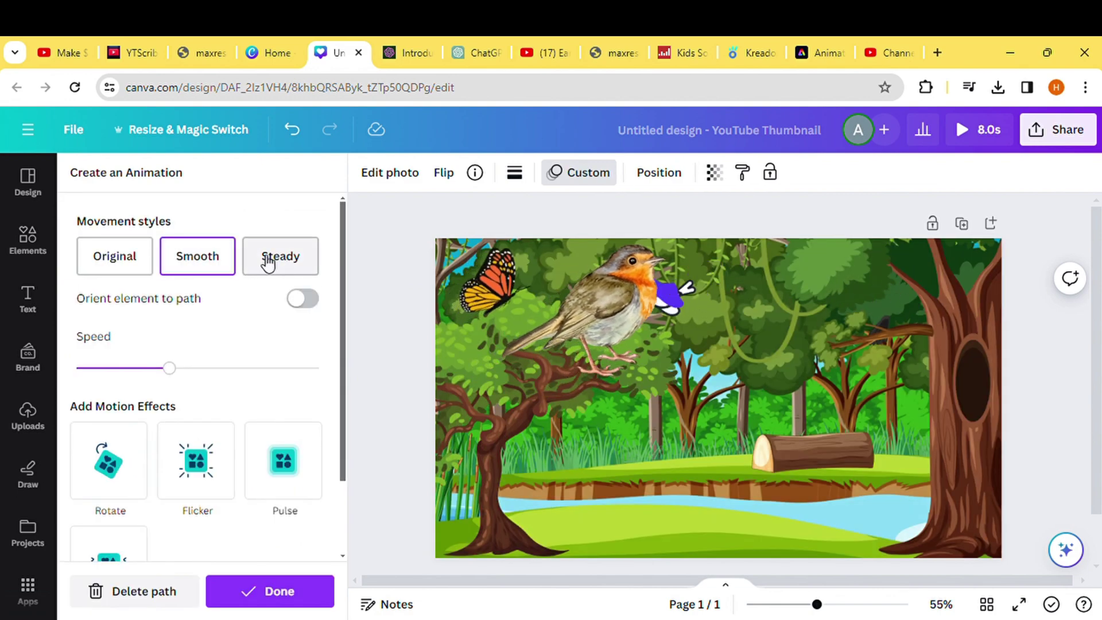
left_click(140, 596)
left_click_drag(550, 350, 626, 459)
left_click(207, 258)
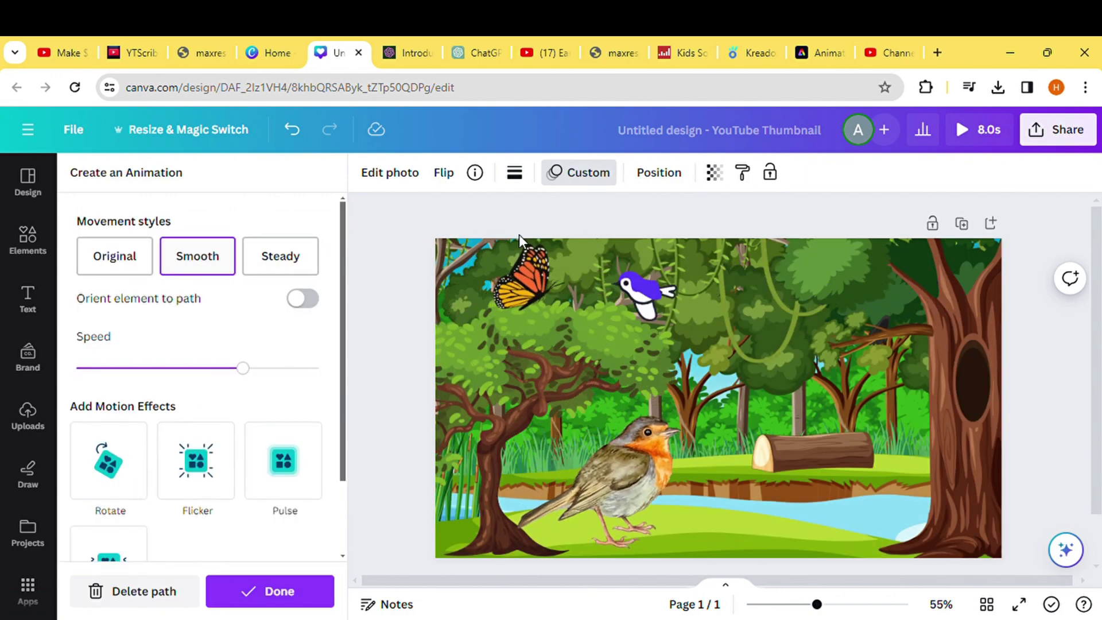
left_click(1057, 130)
left_click(826, 545)
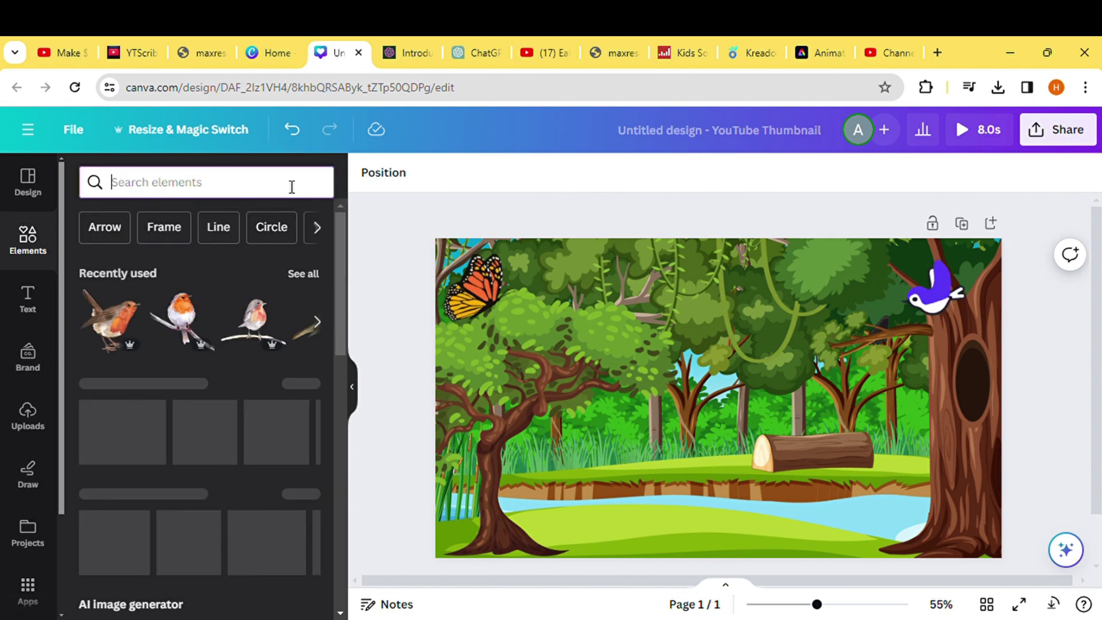
- Add an owl with a Smooth custom flight path and download the scene as MP4
type("owl")
key("Return")
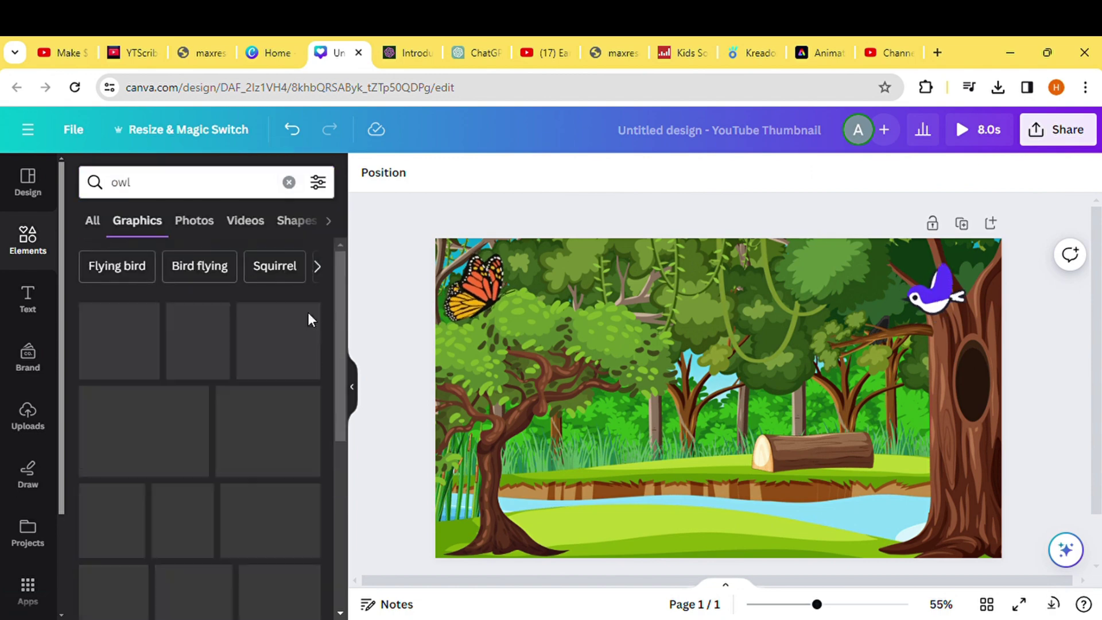
left_click_drag(114, 338, 791, 369)
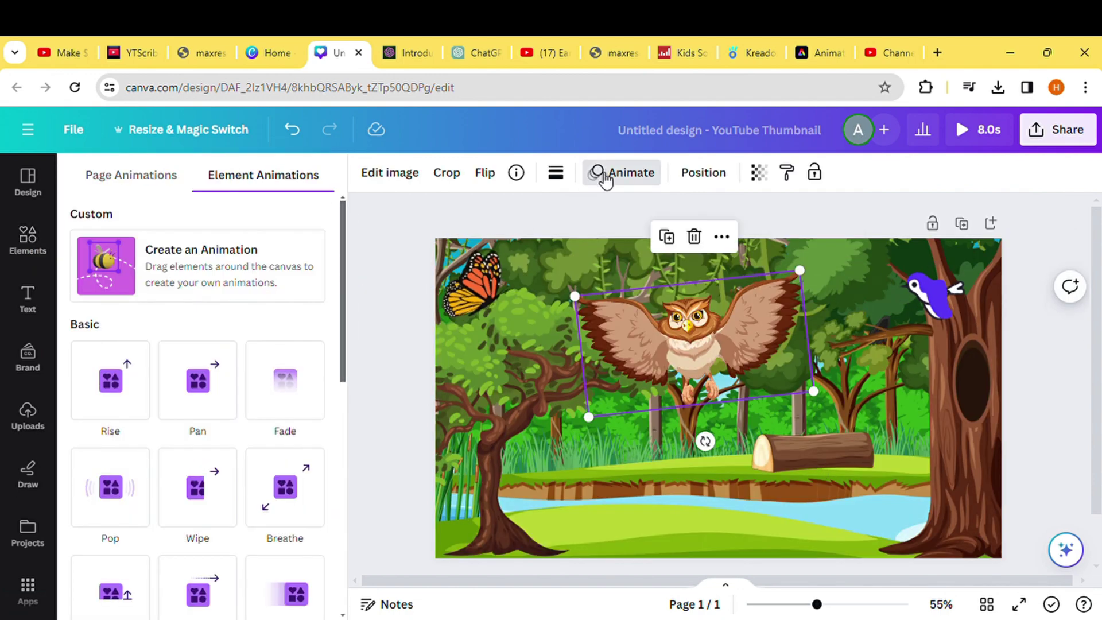
left_click(197, 258)
mouse_move(711, 313)
left_mouse_down()
mouse_move(697, 350)
mouse_move(703, 384)
left_mouse_up()
left_click(288, 256)
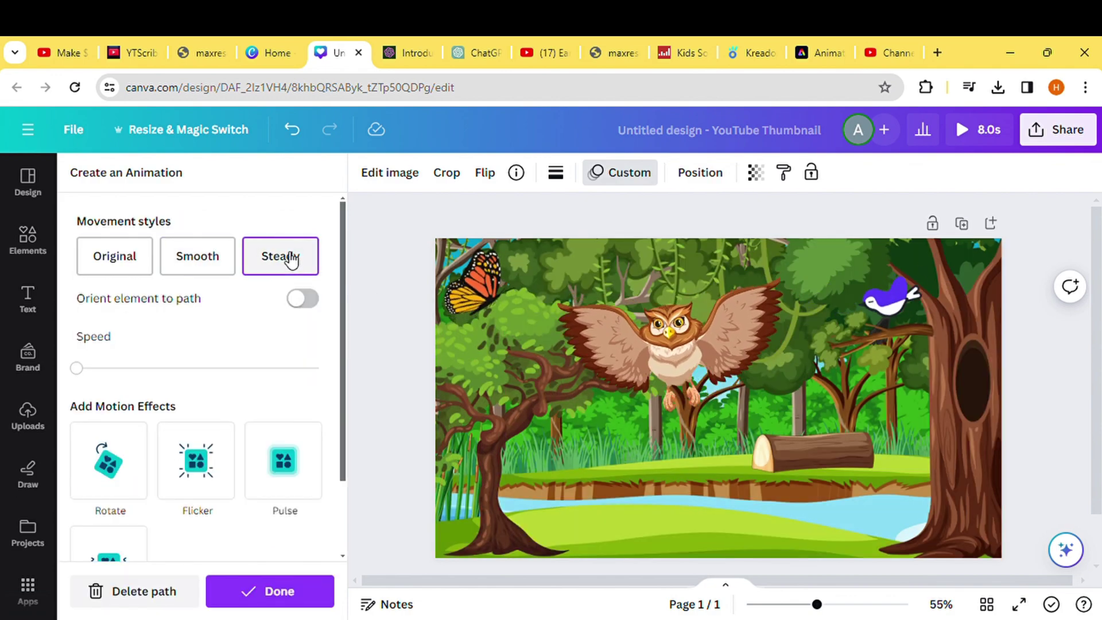
left_click(208, 259)
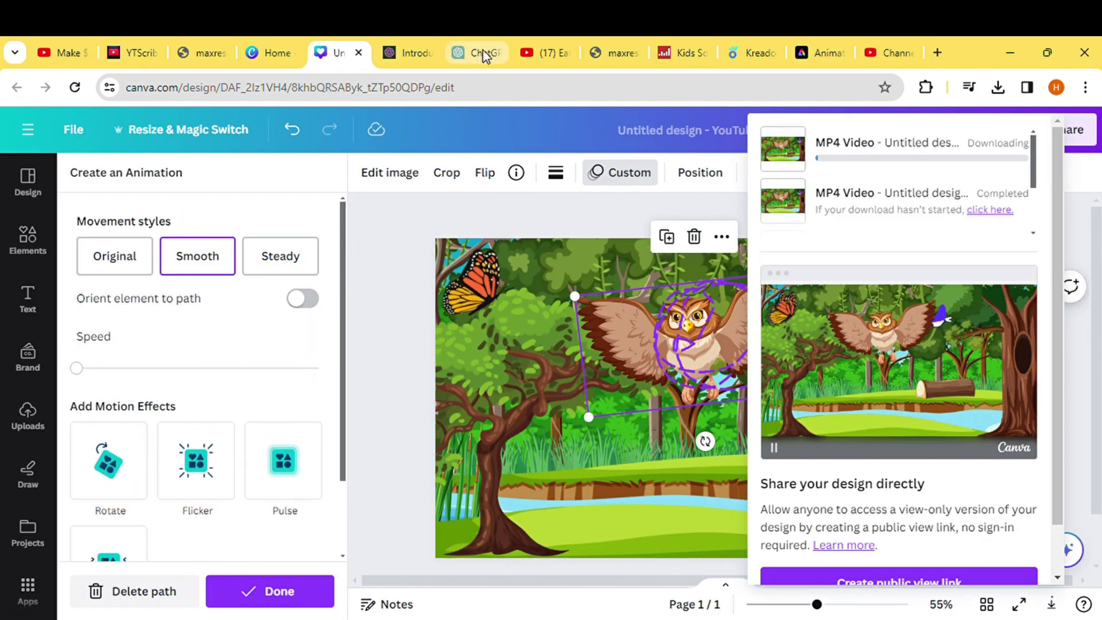
left_click(483, 53)
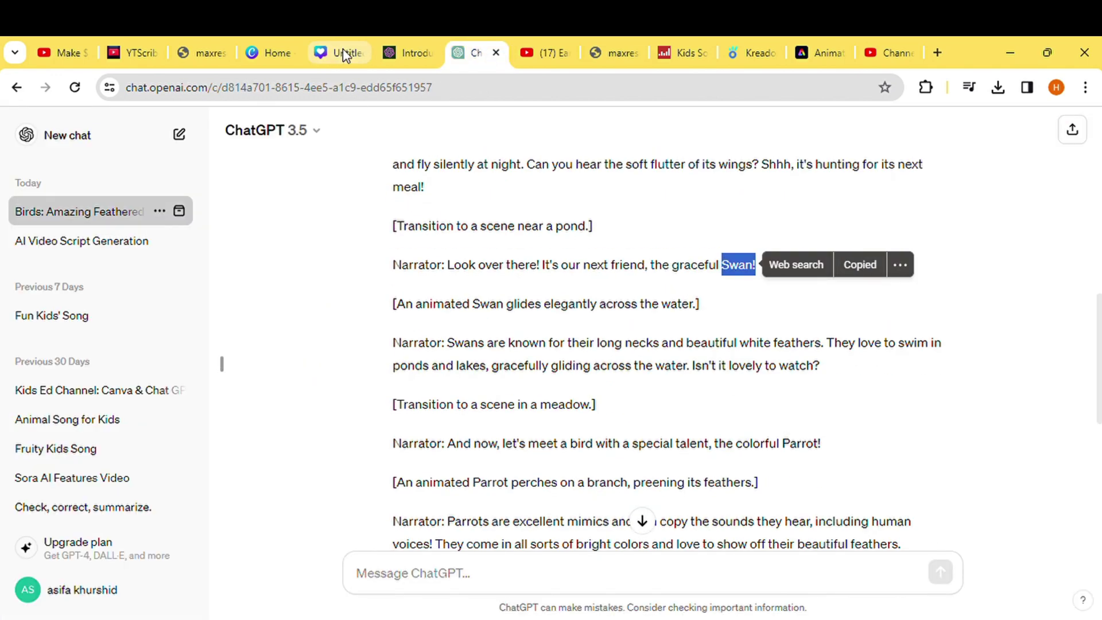
left_click(343, 52)
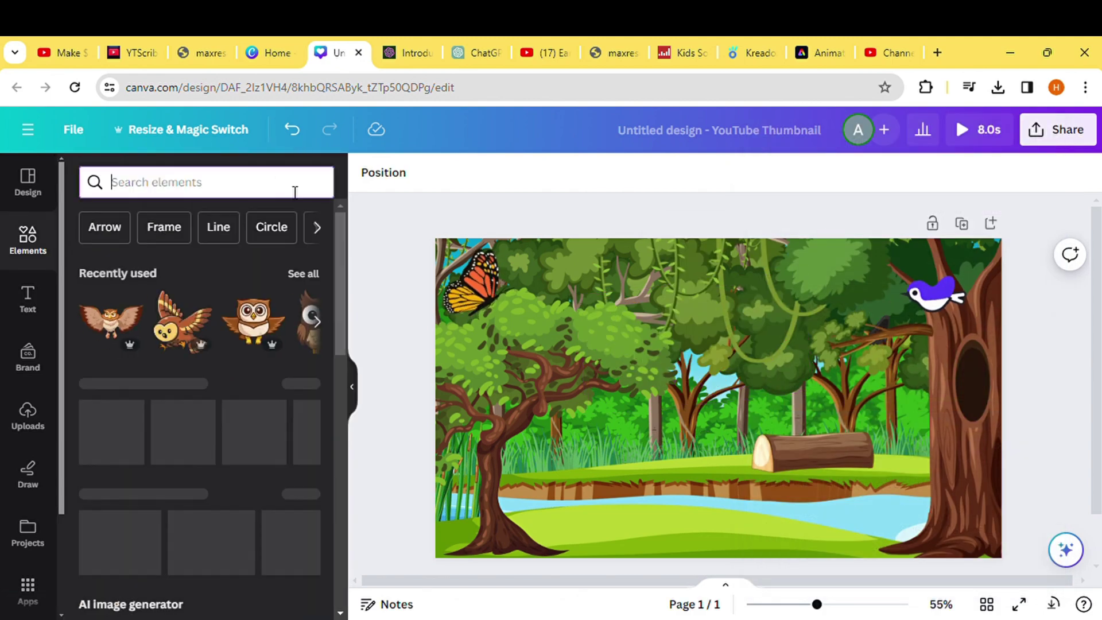
- Add a swan, flip it horizontally, shrink it to 293×257, and animate it gliding left
type("Swan")
key("Return")
left_click(300, 311)
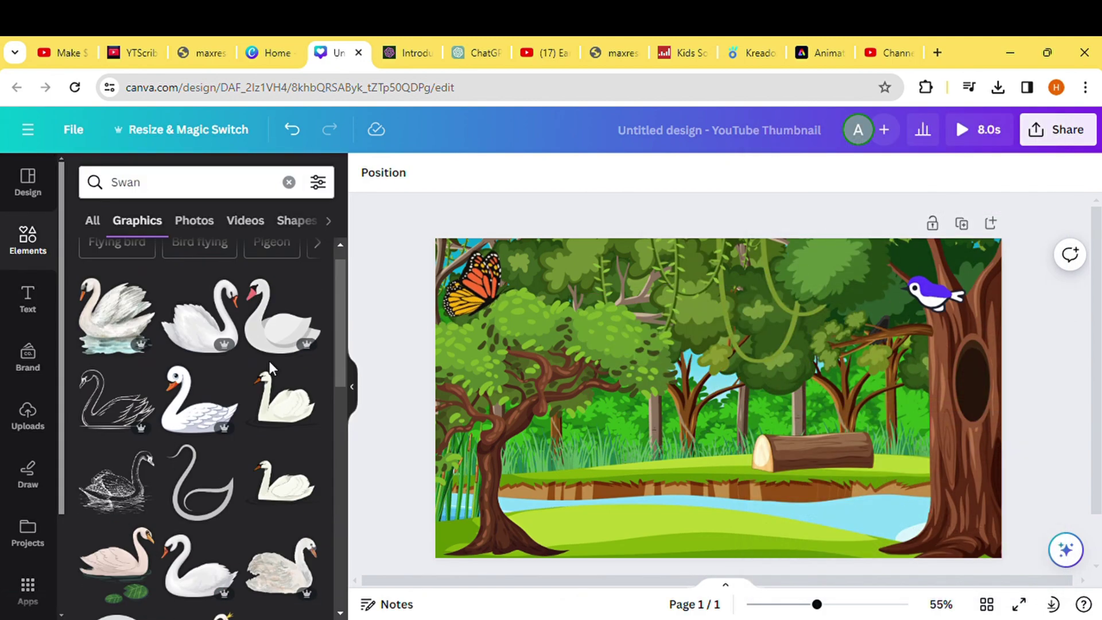
left_click(199, 396)
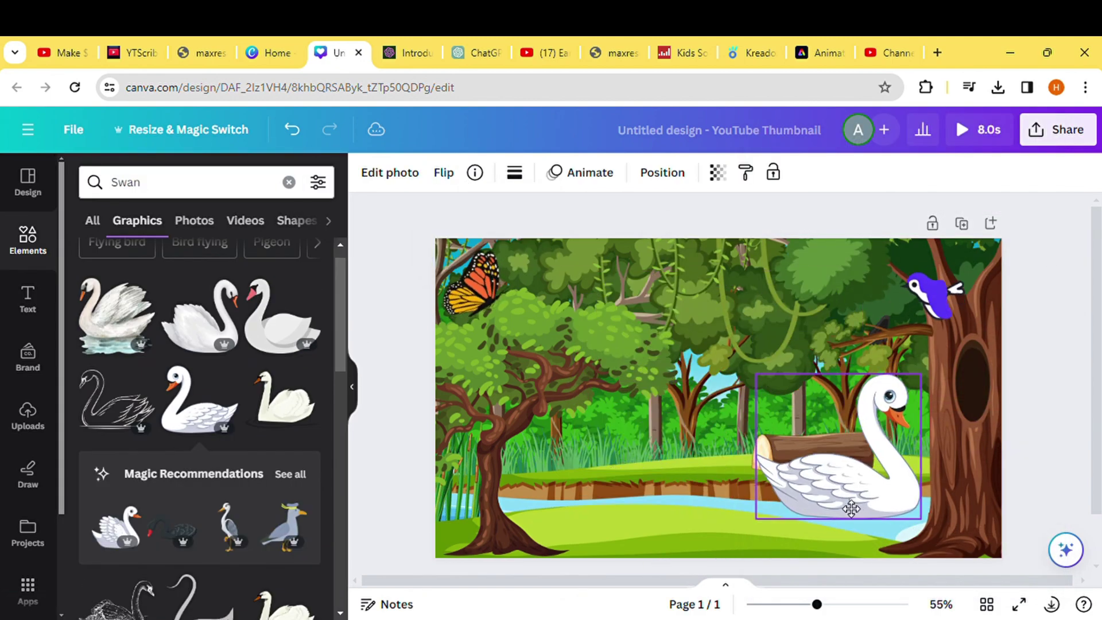
scroll(325, 461, "down", 5)
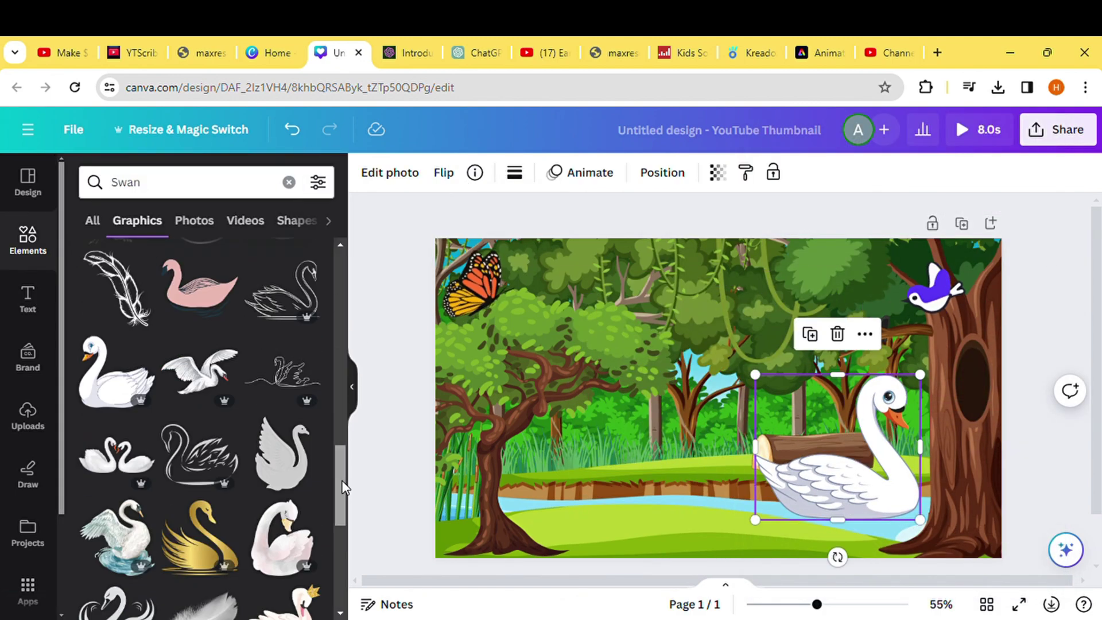
left_click(443, 172)
left_click(482, 216)
left_click_drag(919, 375, 917, 444)
left_click(202, 270)
left_click_drag(820, 459, 597, 416)
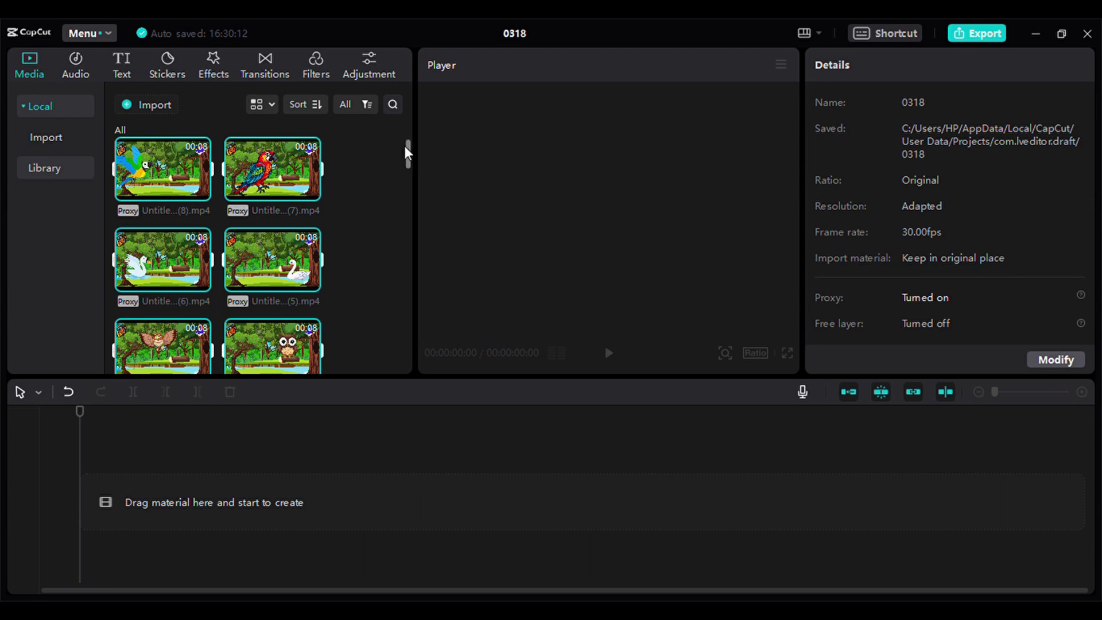
- Place the forest clip on the main track with the green-screen pencil clip above it
left_click_drag(408, 152, 410, 207)
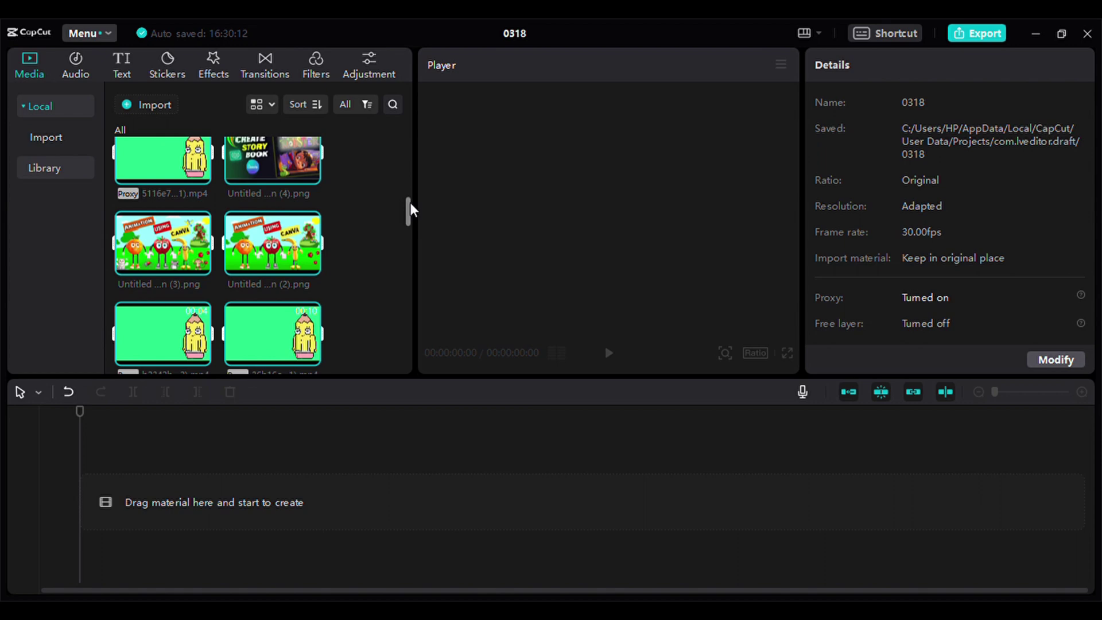
left_click_drag(409, 209, 409, 371)
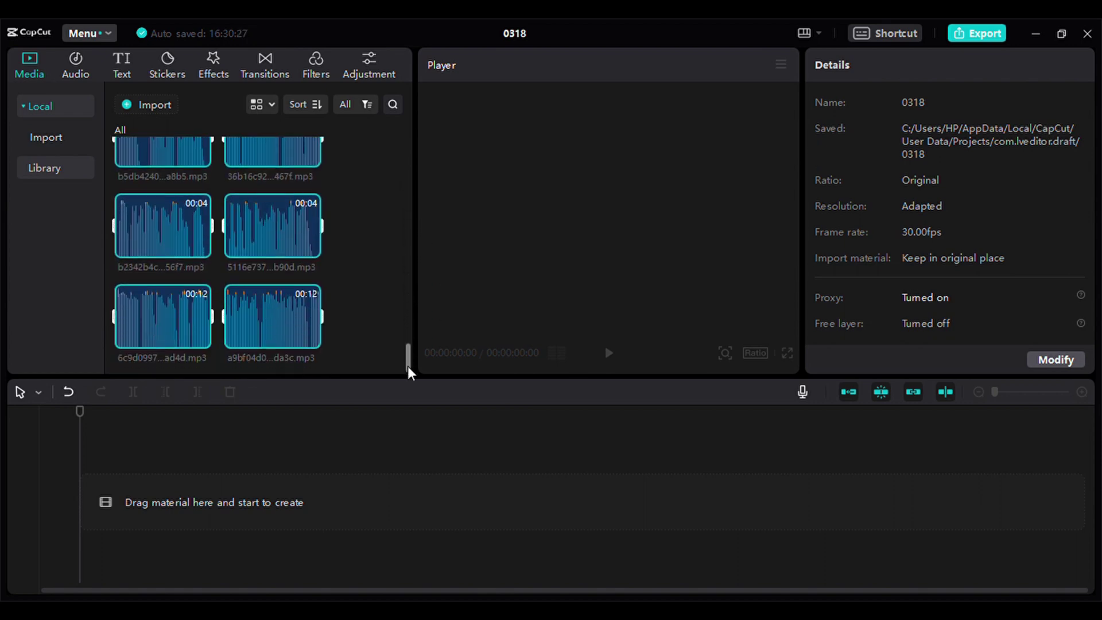
scroll(381, 249, "up", 10)
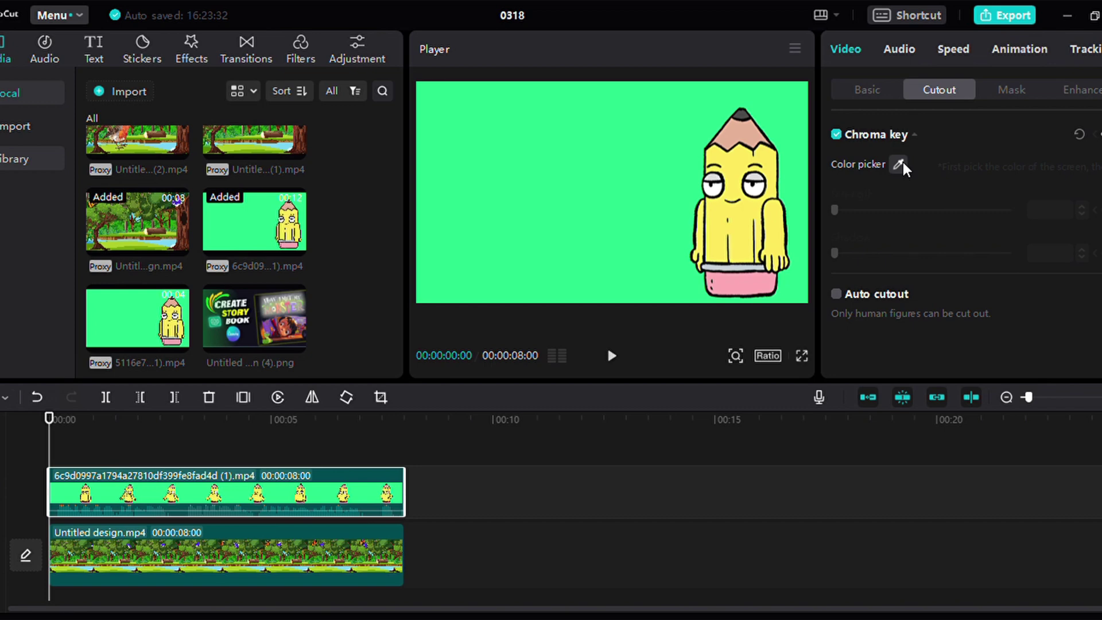
- Chroma-key the pencil clip's green background at strength 50
left_click(899, 165)
left_click(514, 169)
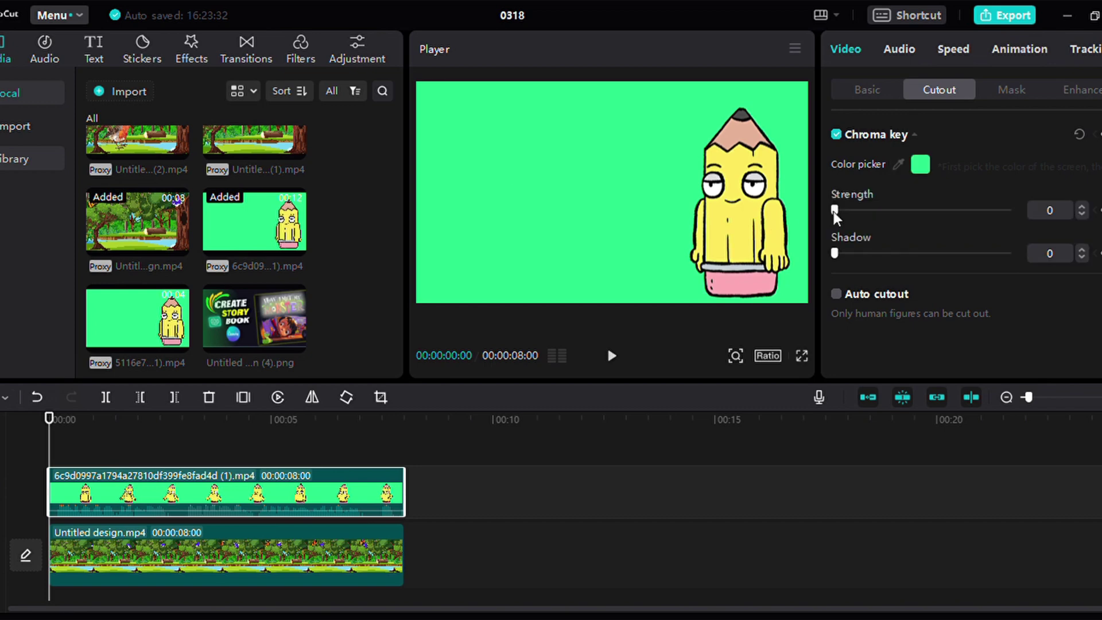
left_click_drag(834, 211, 881, 217)
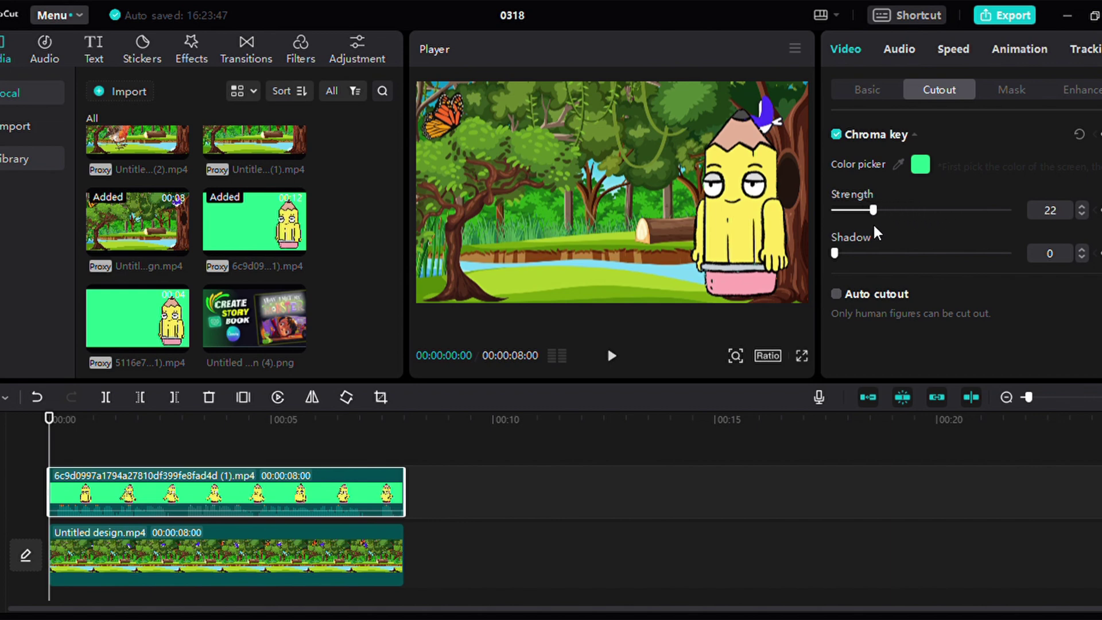
left_click_drag(877, 232, 943, 232)
- Reposition the pencil character and add Untitled design (1).mp4 after the first forest clip
left_click_drag(732, 255, 676, 263)
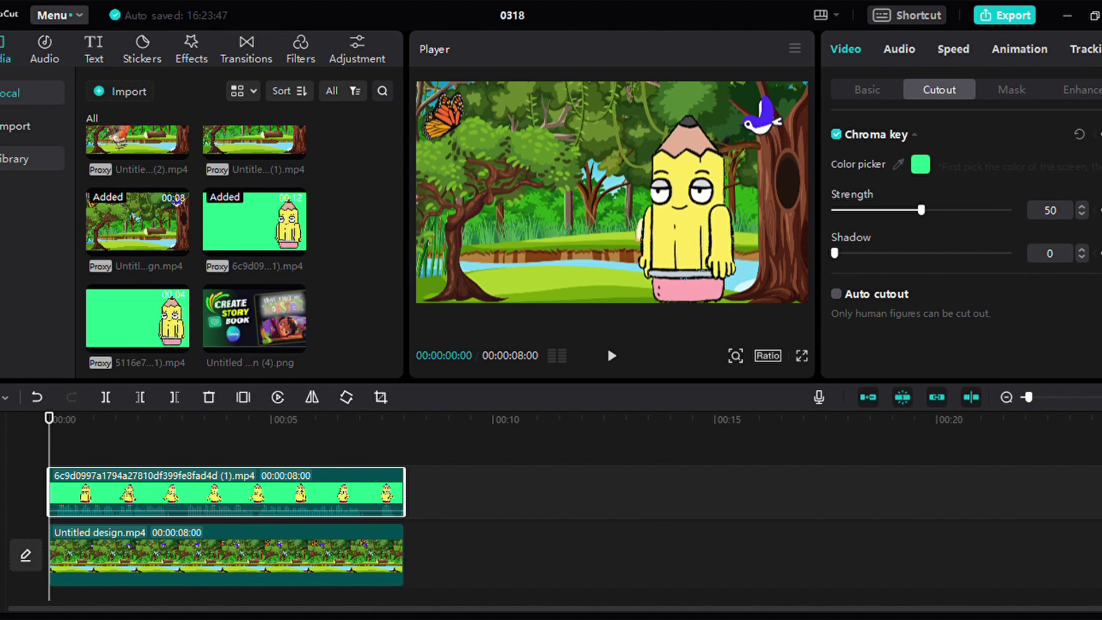
scroll(740, 146, "down", 3)
left_click_drag(665, 212, 685, 222)
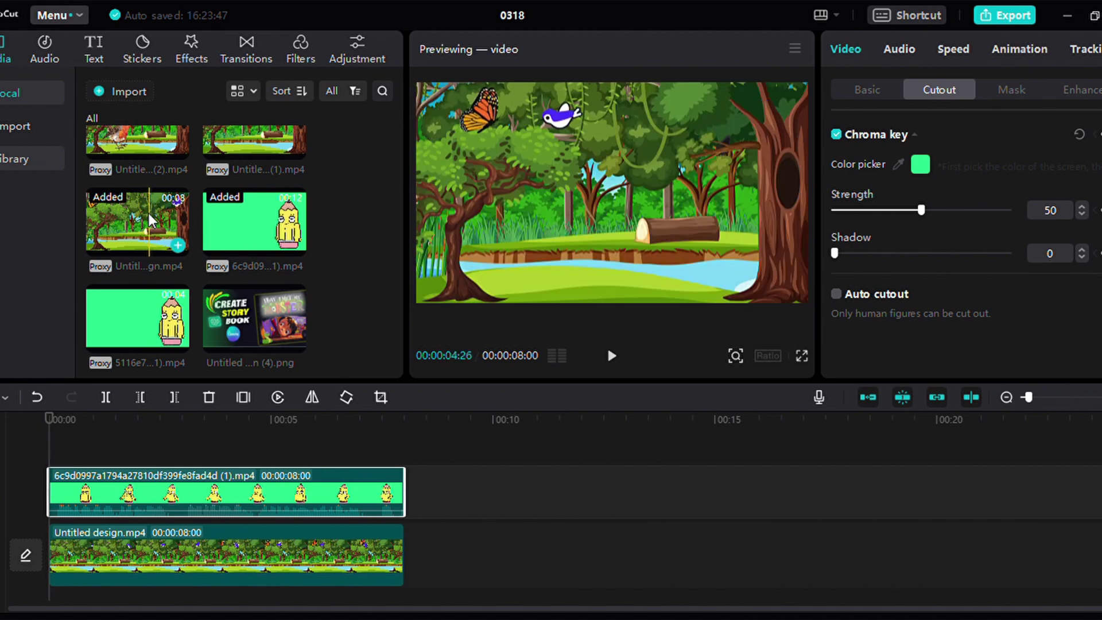
left_click_drag(257, 140, 457, 608)
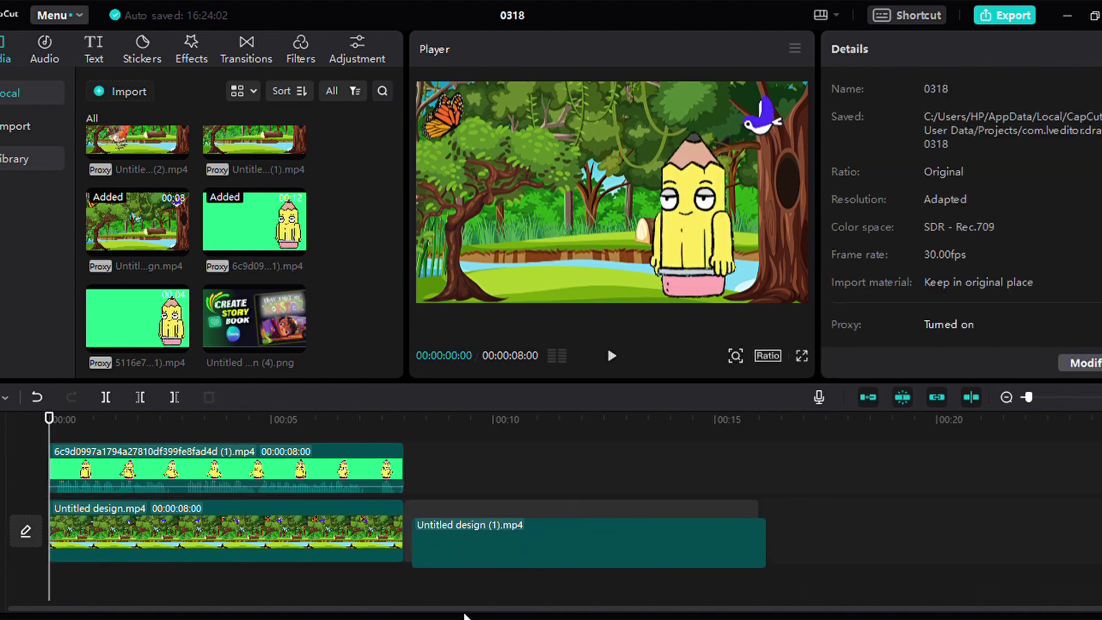
- Add the second pencil clip after the first on the upper track
left_click(179, 342)
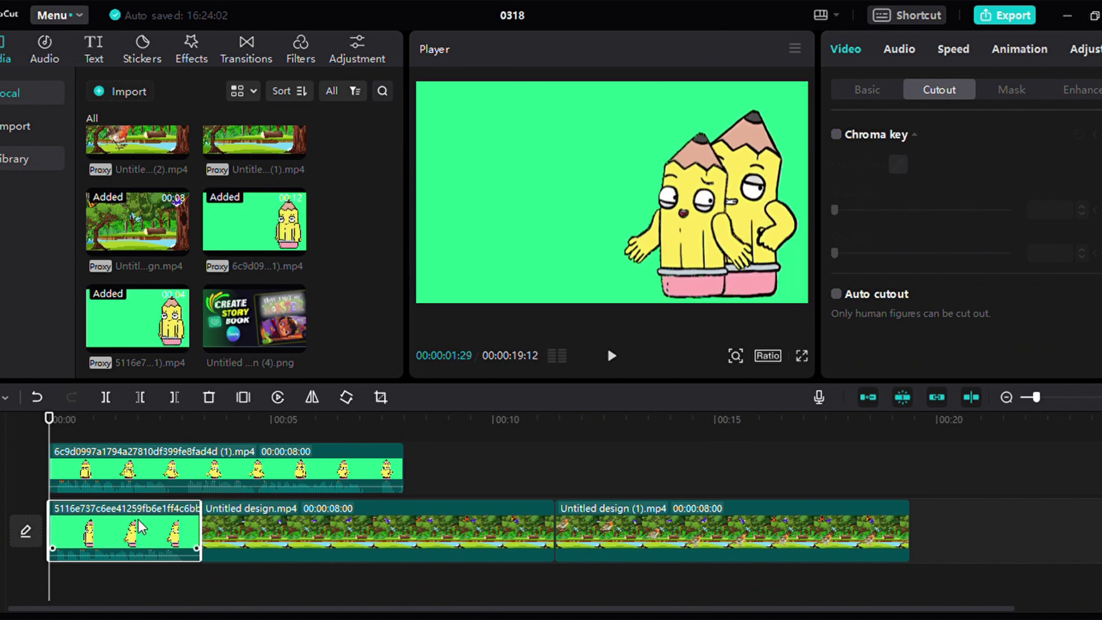
left_click_drag(143, 531, 591, 402)
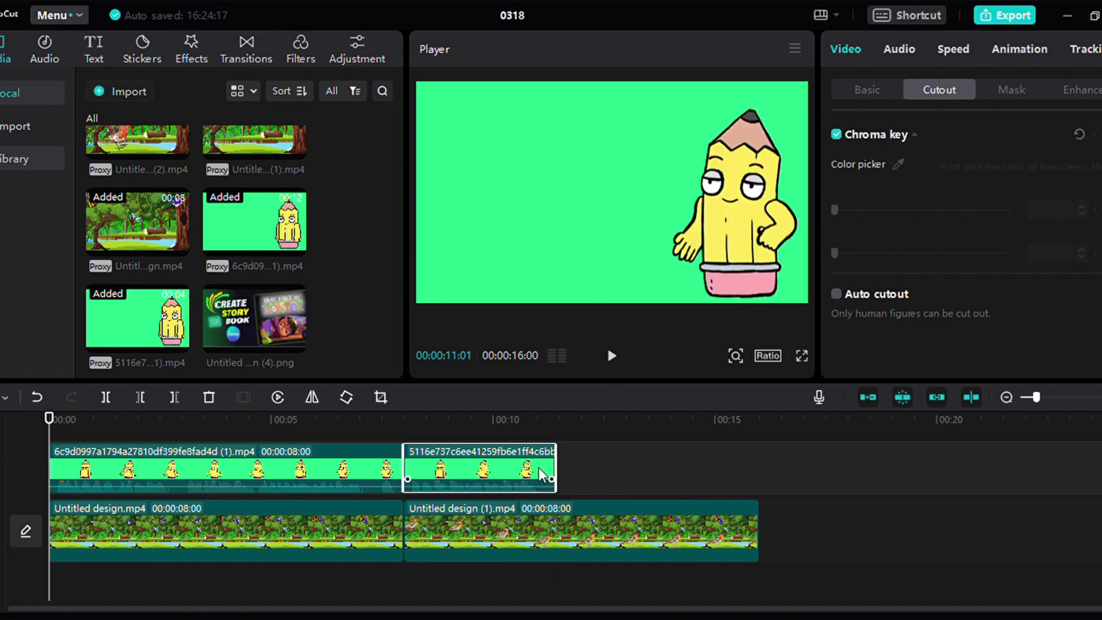
left_click(445, 440)
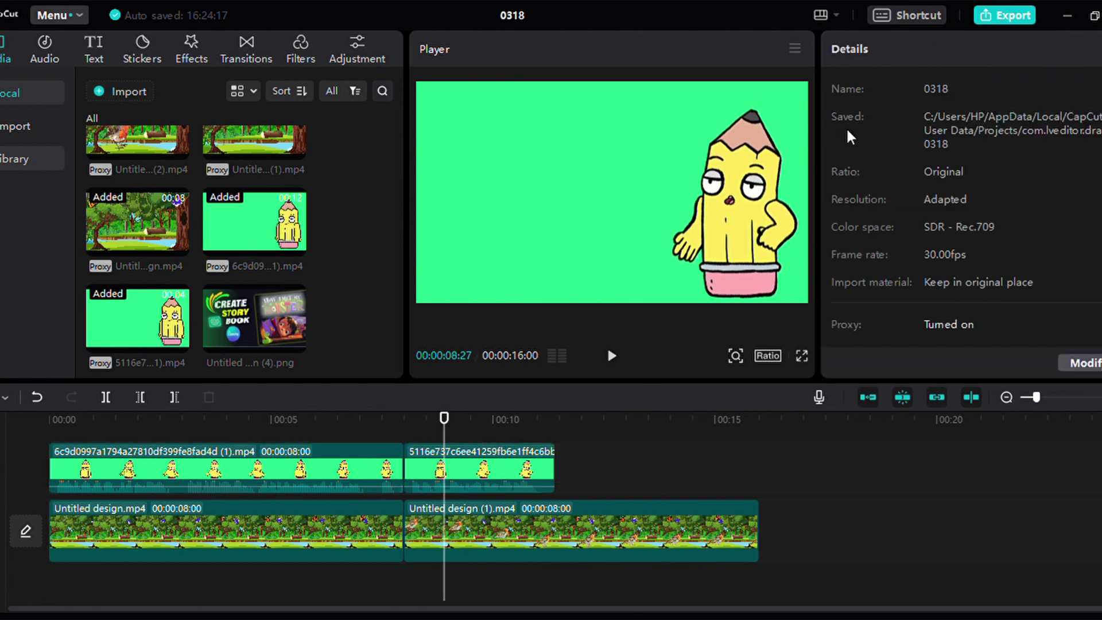
left_click(490, 457)
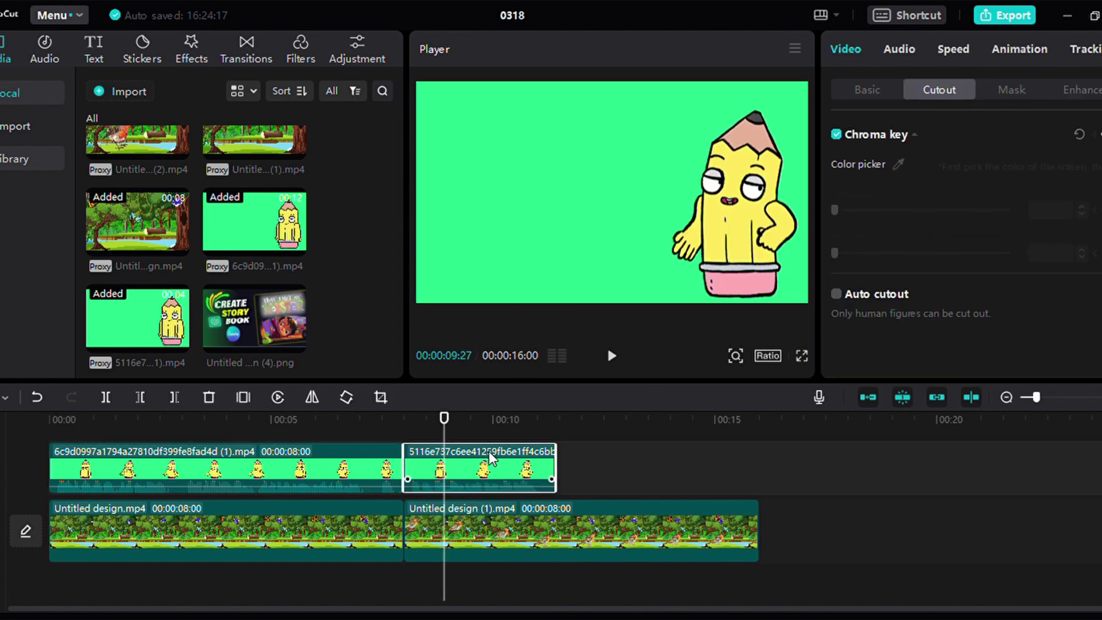
- Chroma-key the second pencil clip's green background at strength 15
left_click(898, 166)
left_click(531, 182)
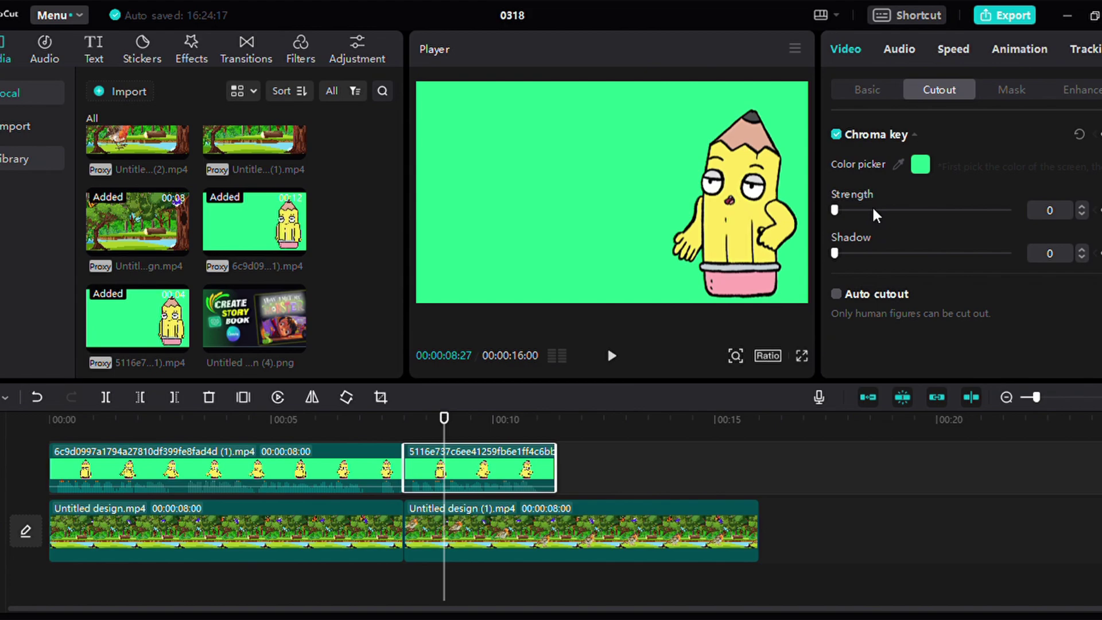
left_click_drag(835, 211, 861, 211)
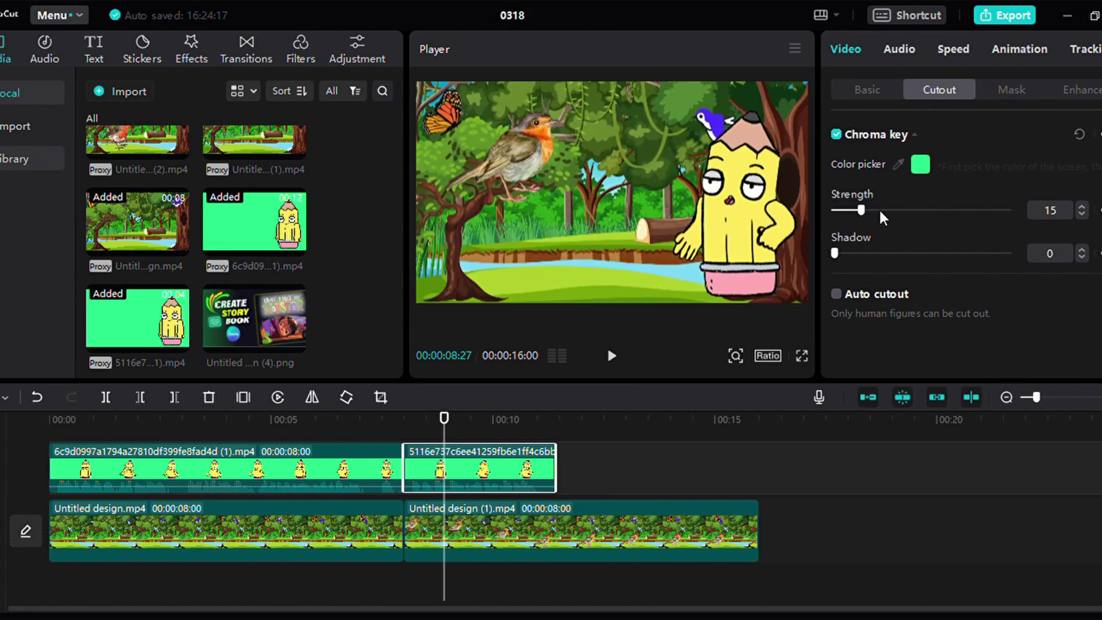